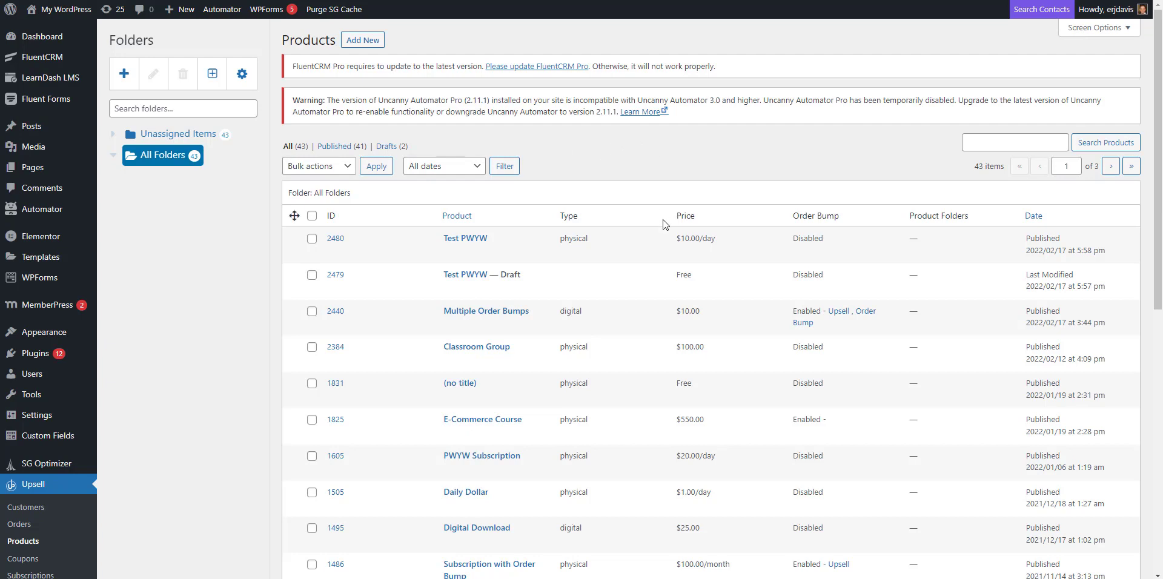
# Step: Add a new product titled "Setup Fee"
pyautogui.click(366, 41)
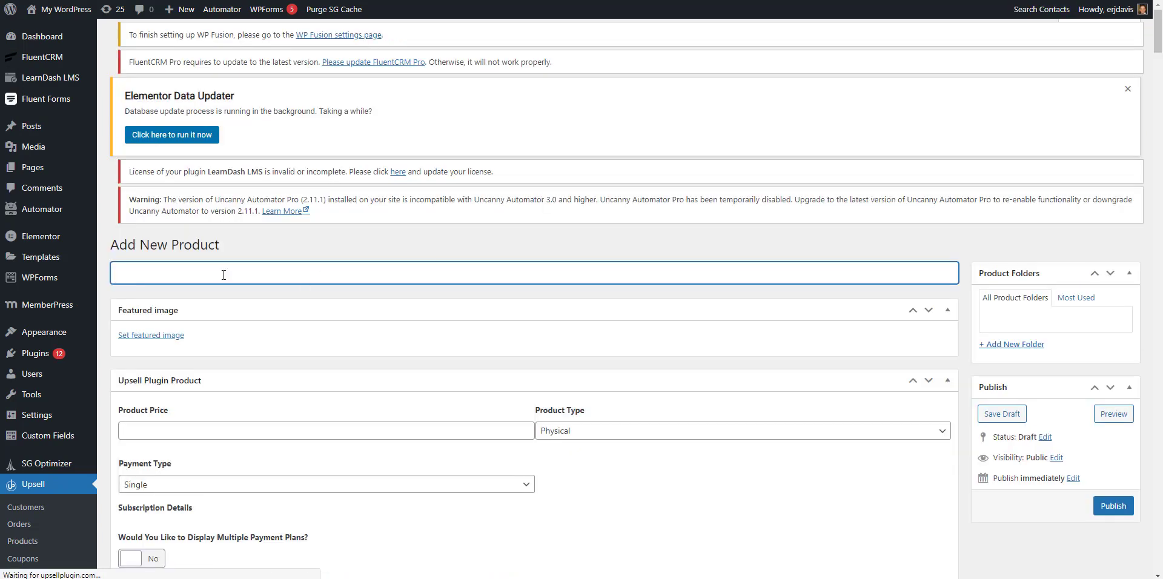
pyautogui.write('Se')
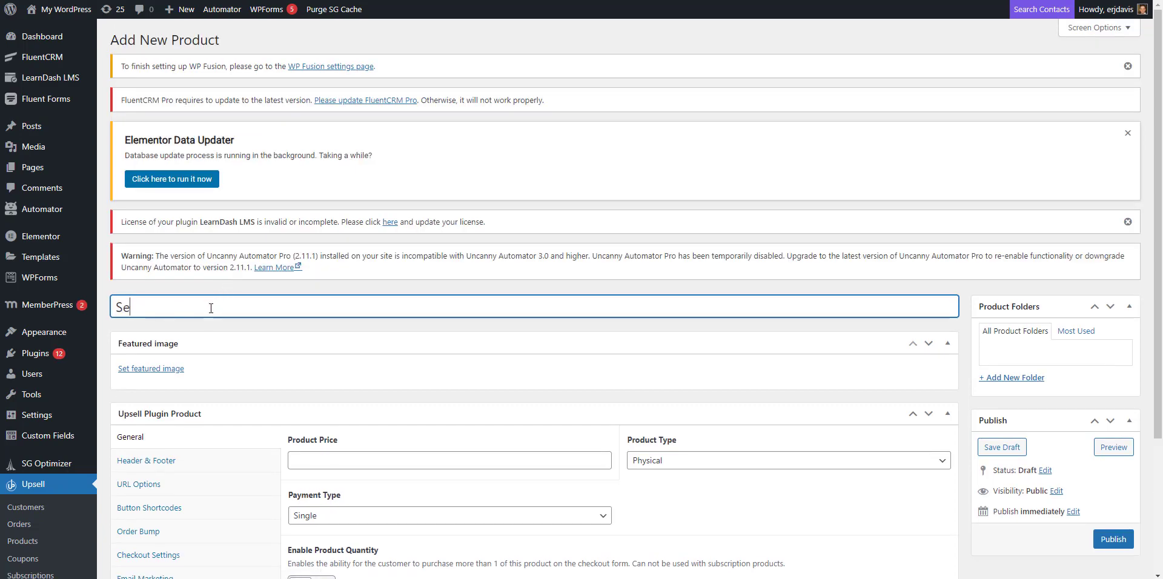
pyautogui.write('tup Fee')
pyautogui.scroll(-2, 273, 339)
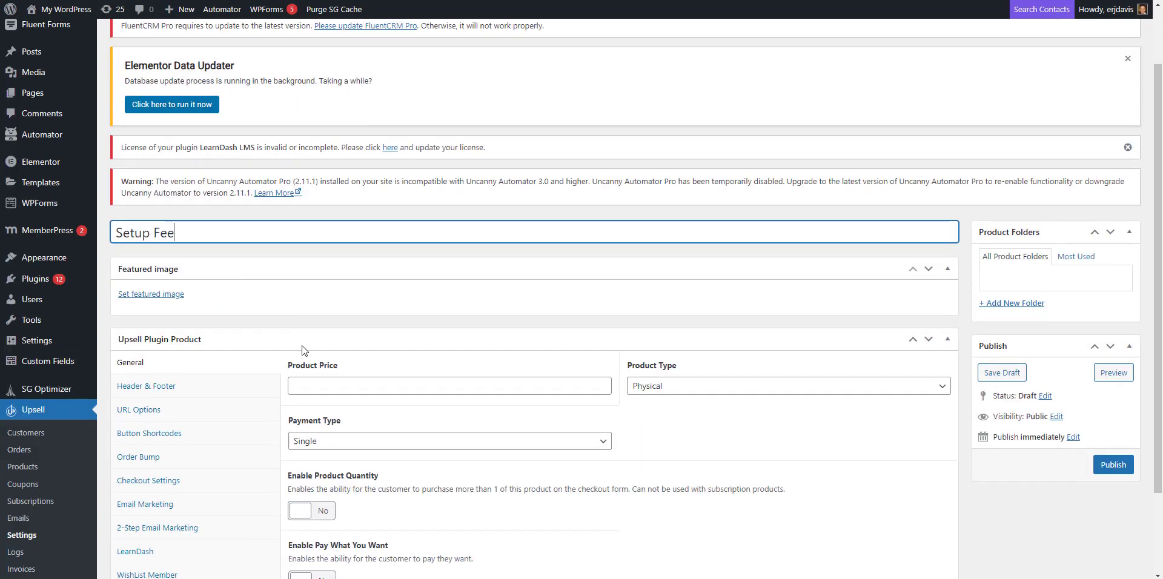
# Step: Set the Setup Fee product's price to 79 and publish it
pyautogui.click(321, 367)
pyautogui.scroll(2, 321, 368)
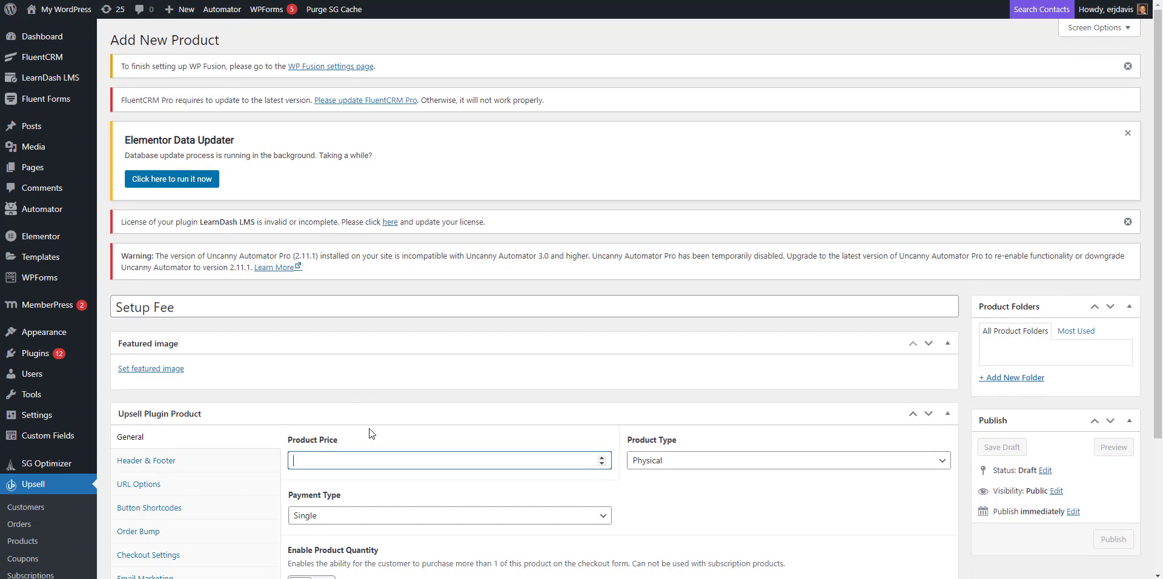
pyautogui.write('79')
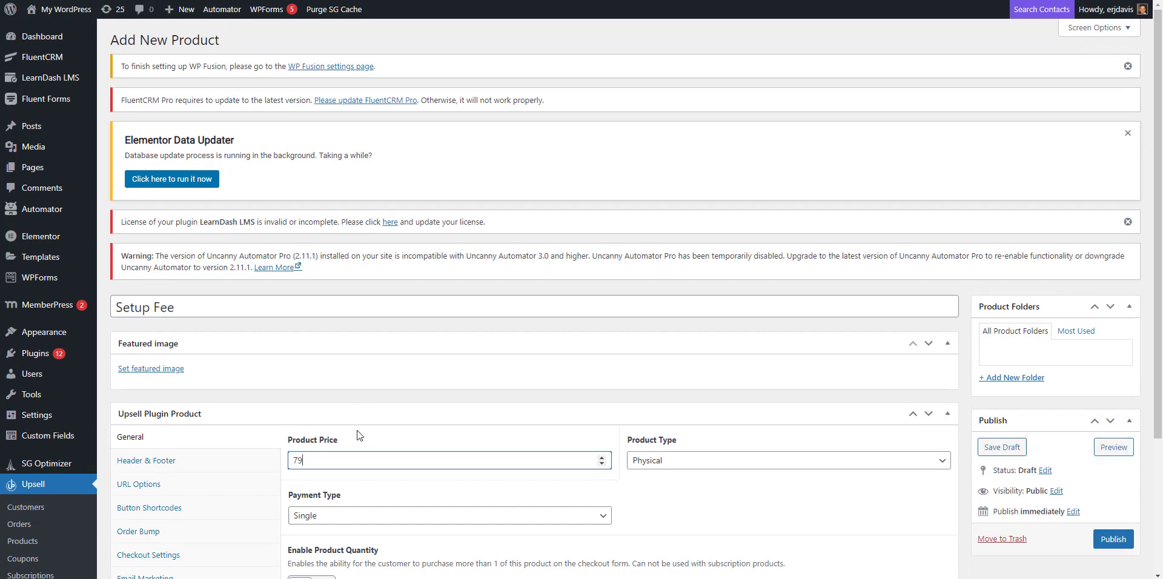
pyautogui.scroll(-3, 486, 384)
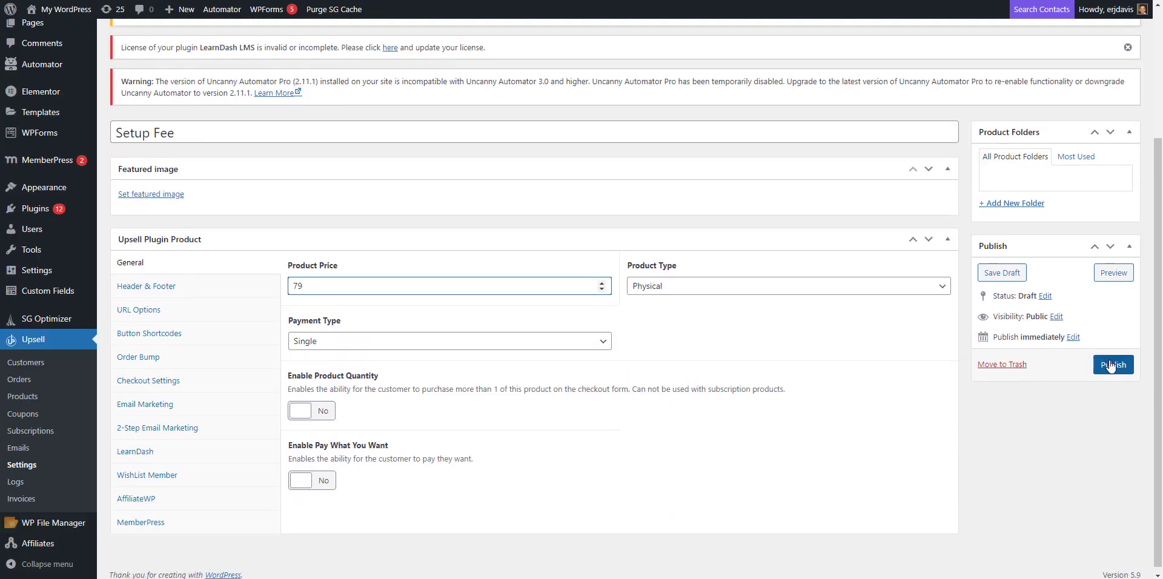
pyautogui.click(1111, 366)
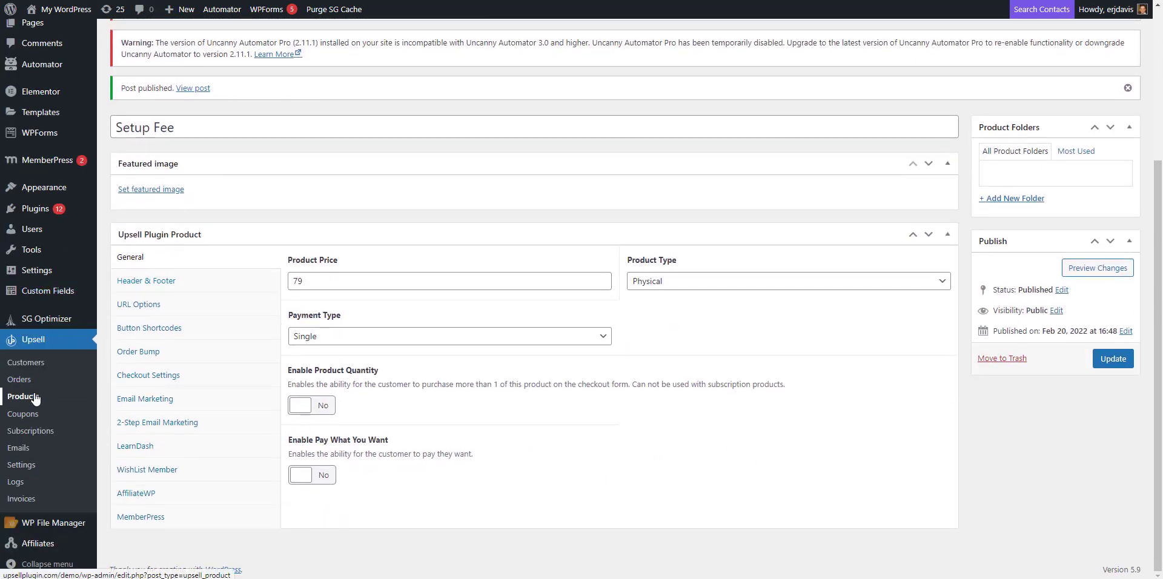
# Step: Open the E-Commerce Course product from the products list and enable its order bump
pyautogui.click(34, 397)
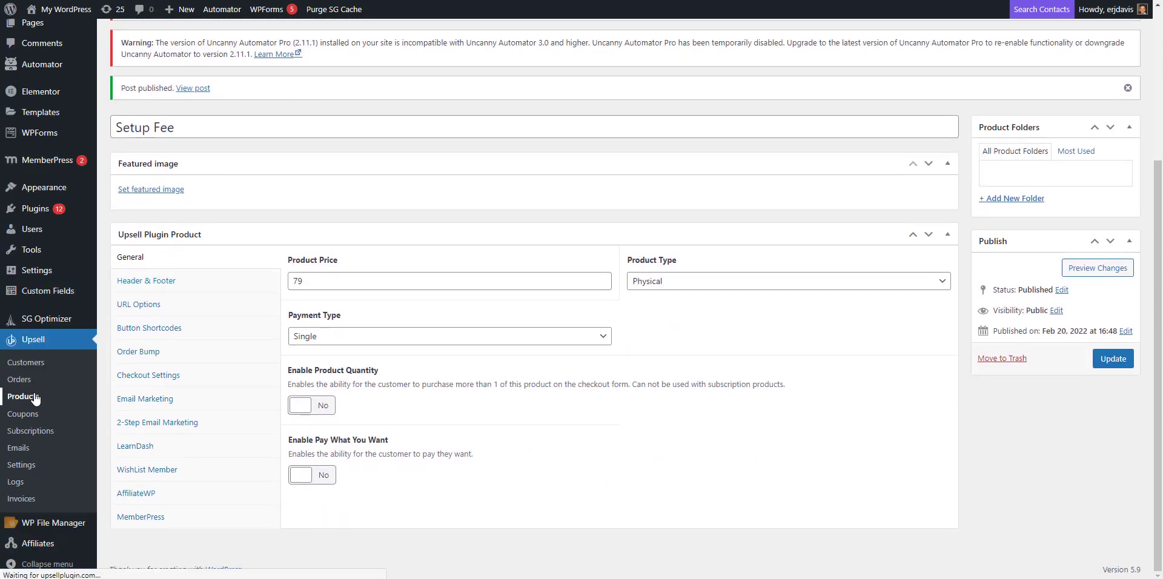
pyautogui.scroll(-3, 333, 345)
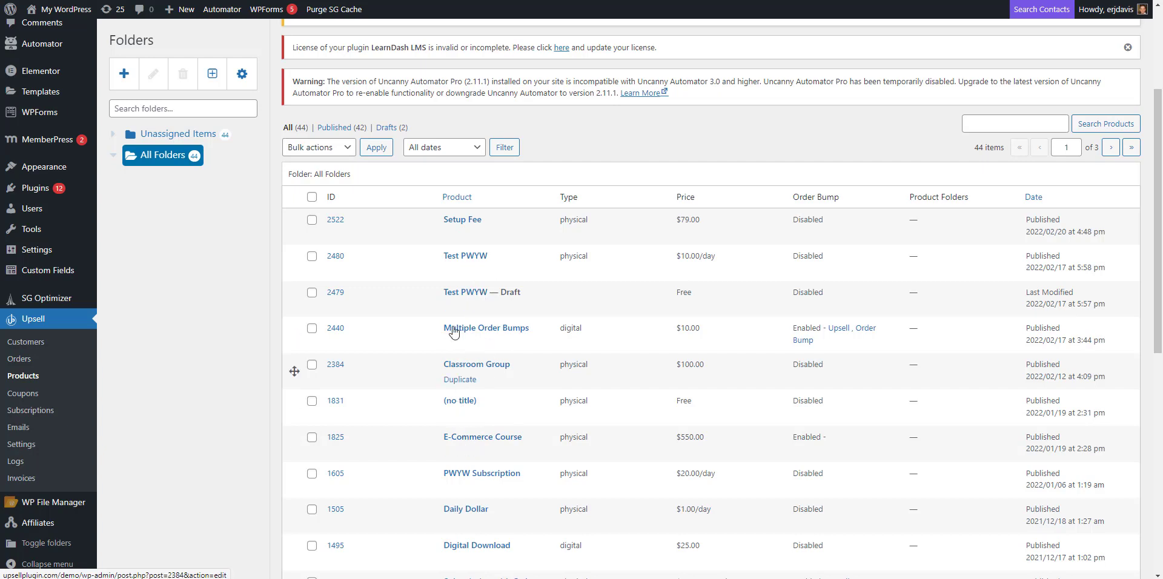
pyautogui.click(457, 438)
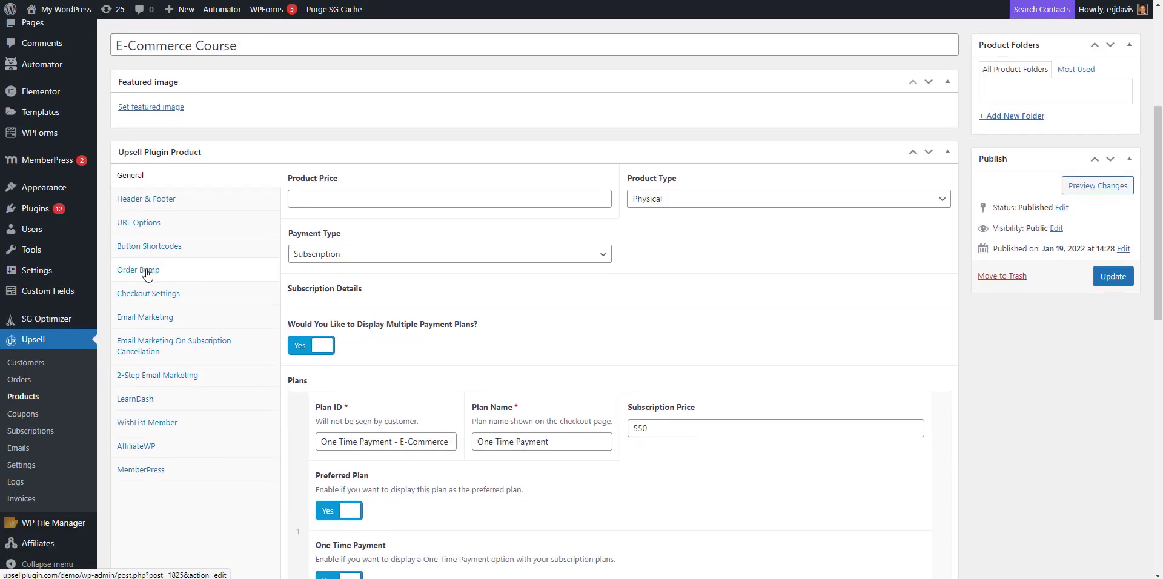
pyautogui.click(139, 270)
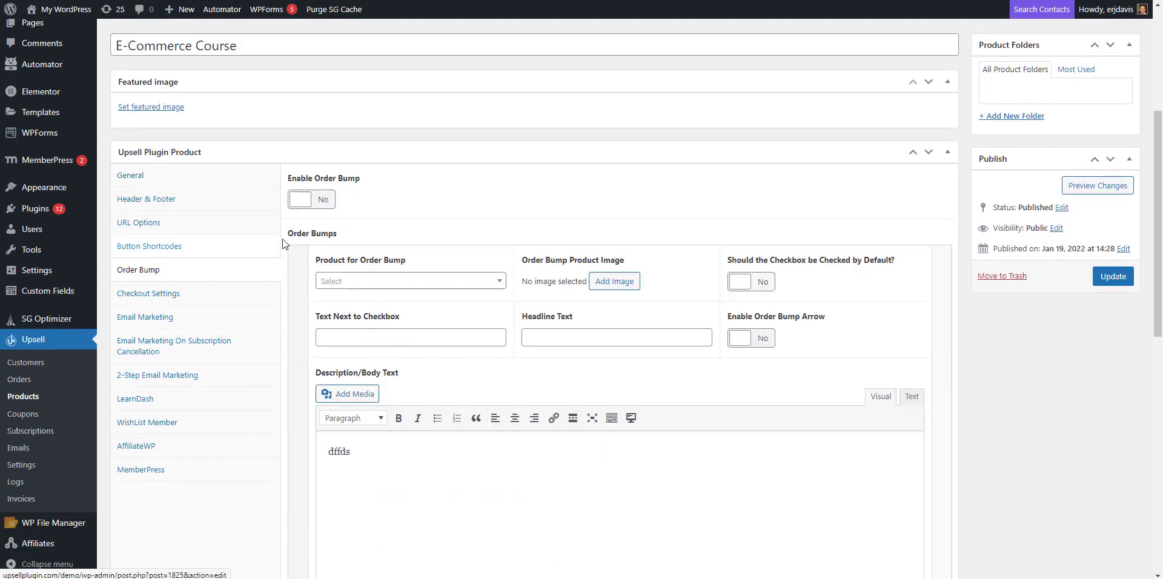
pyautogui.click(313, 199)
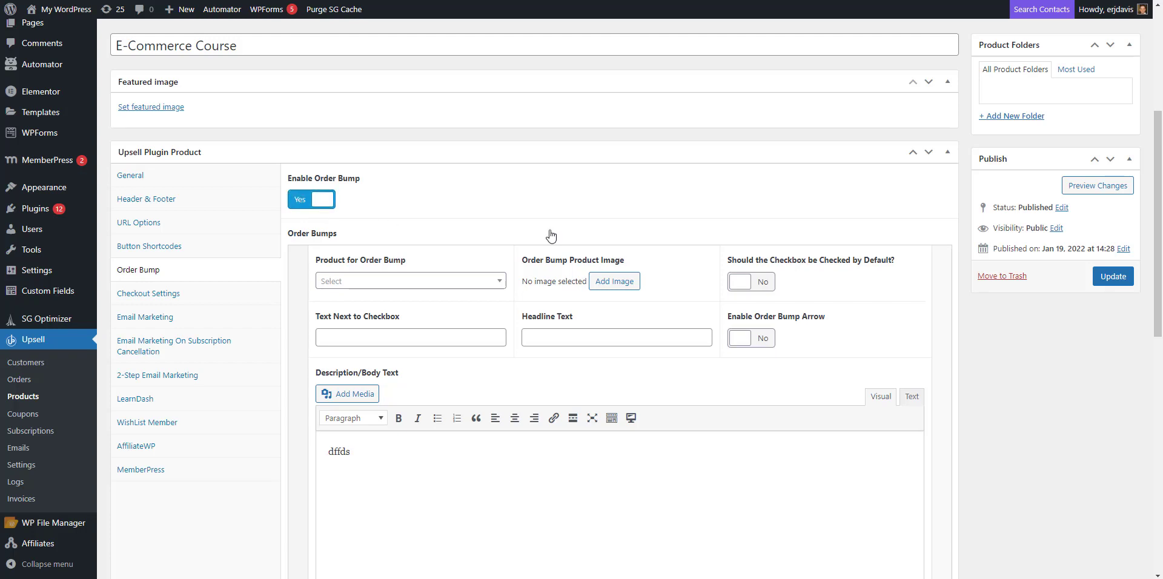
# Step: Choose Setup Fee as the order bump product and make its checkbox checked by default
pyautogui.scroll(-4, 702, 261)
pyautogui.scroll(3, 603, 296)
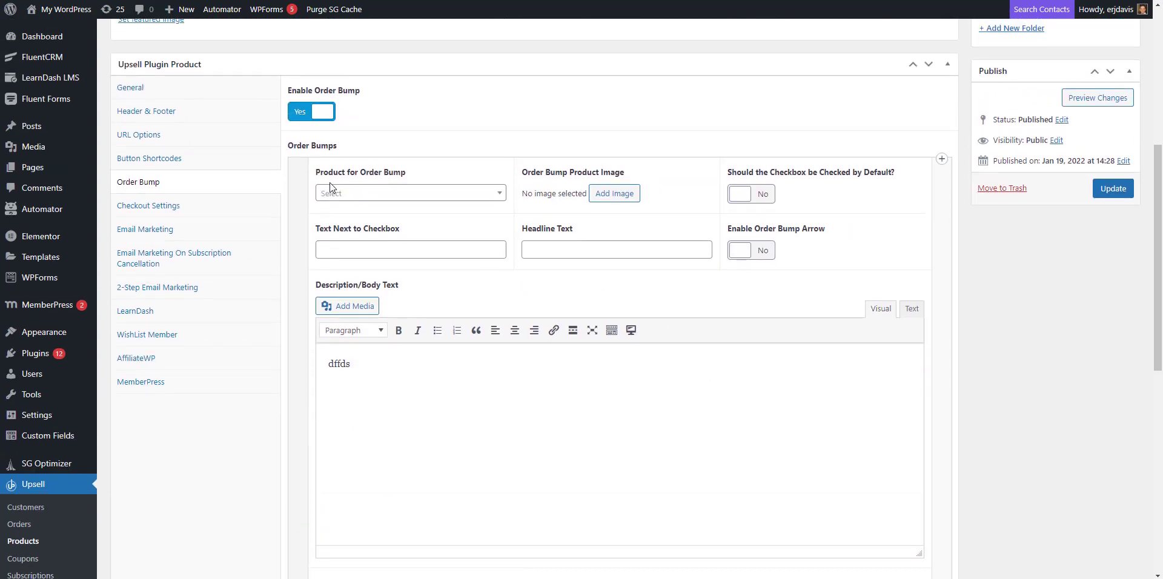
pyautogui.click(352, 192)
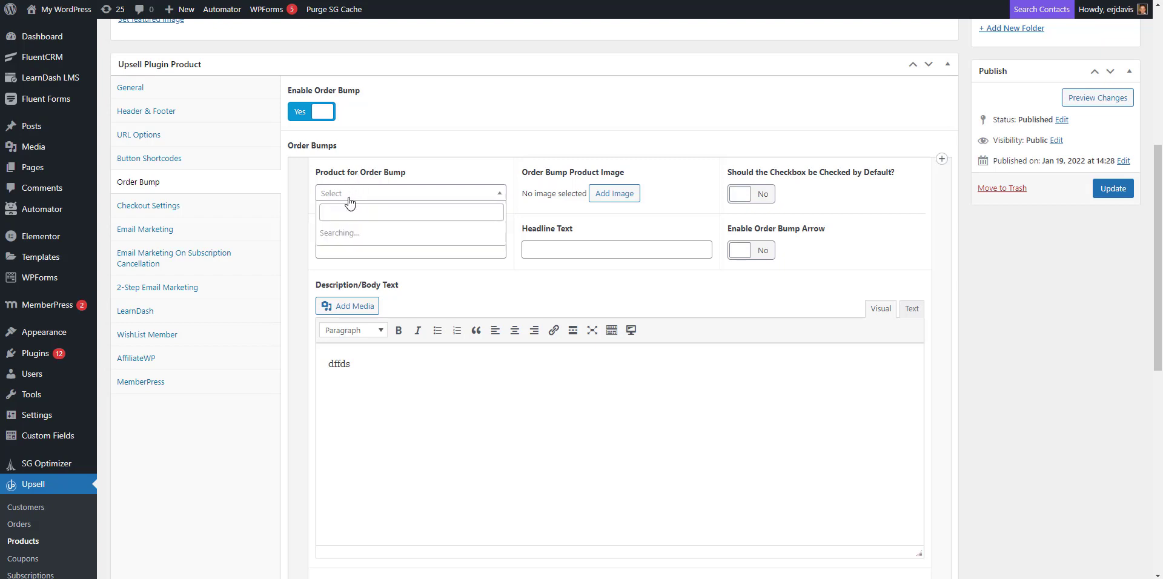
pyautogui.click(358, 210)
pyautogui.write('set')
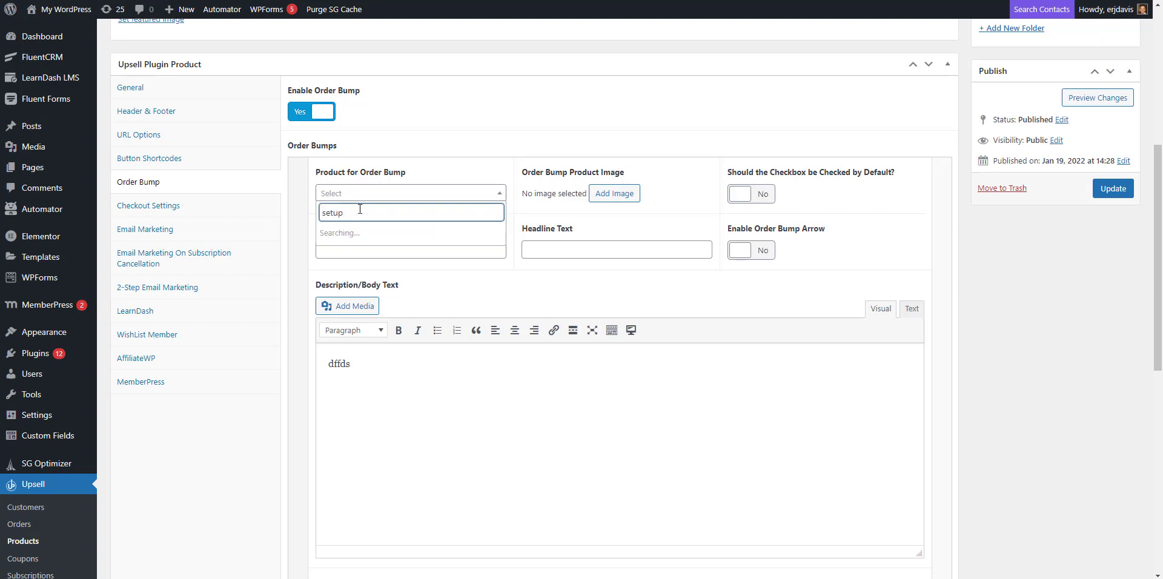
pyautogui.write('up')
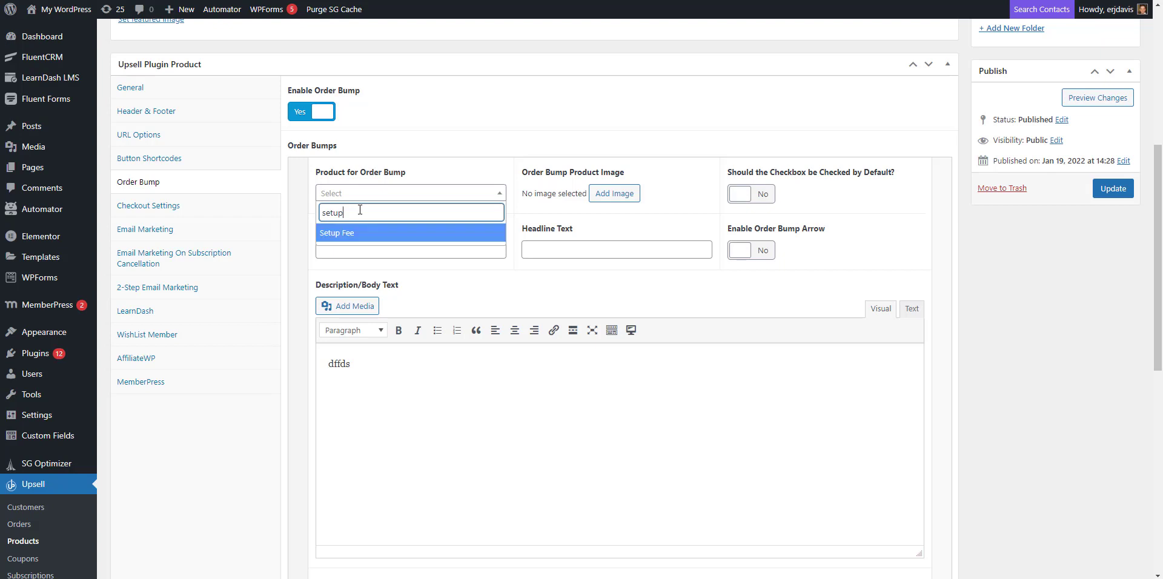
pyautogui.click(353, 234)
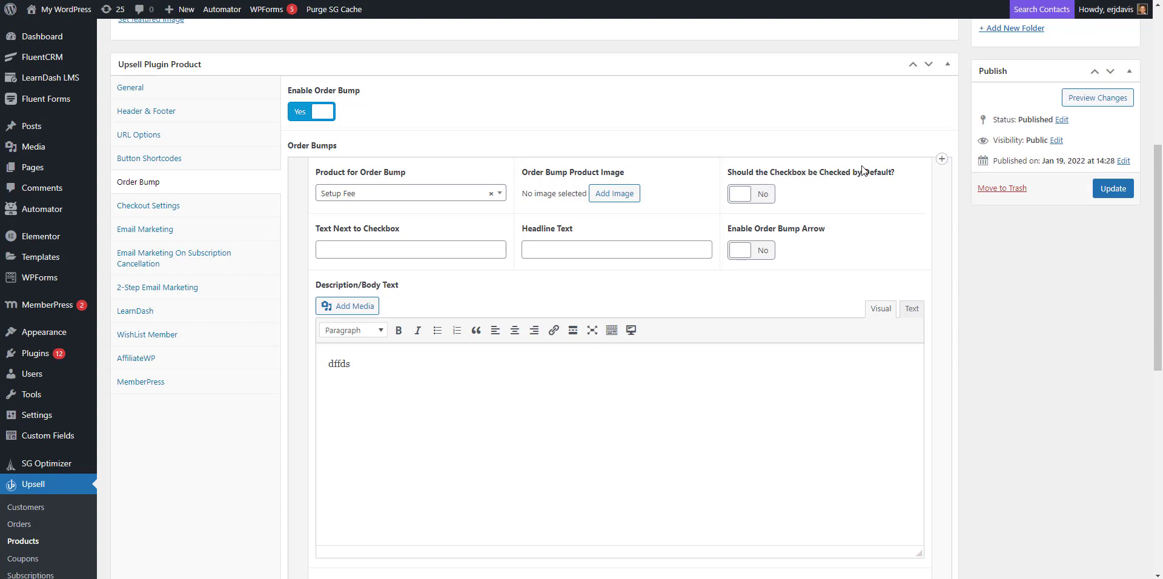
pyautogui.click(755, 199)
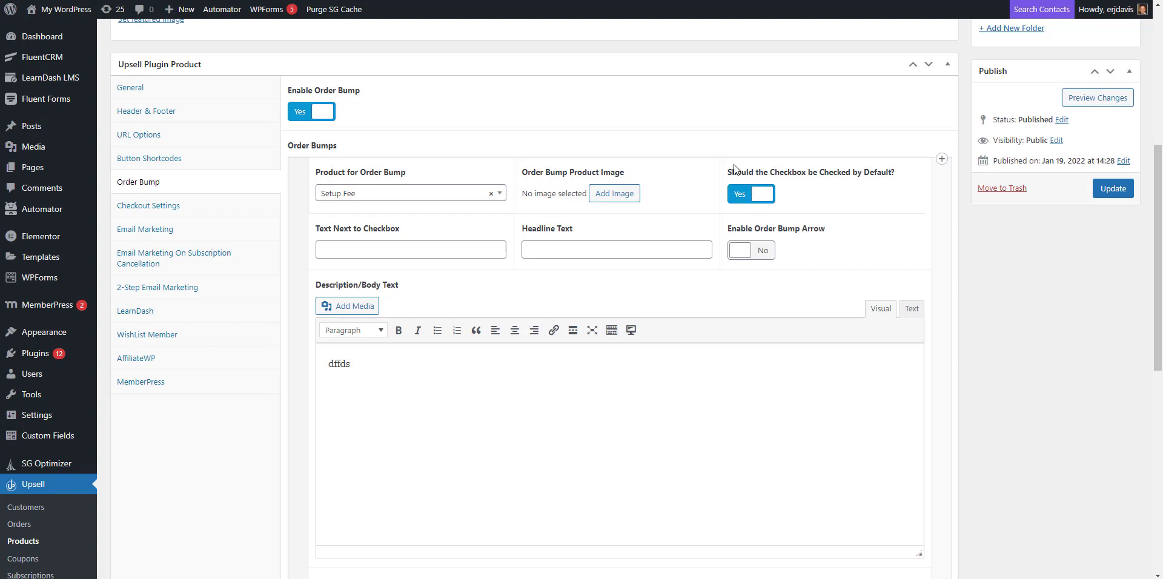
# Step: Replace the order bump's description text with "fdsfdsfdsfds"
pyautogui.moveTo(372, 363); pyautogui.dragTo(289, 339)
pyautogui.press('BackSpace')
pyautogui.scroll(-2, 423, 327)
pyautogui.write('fdsfdsfdsfds')
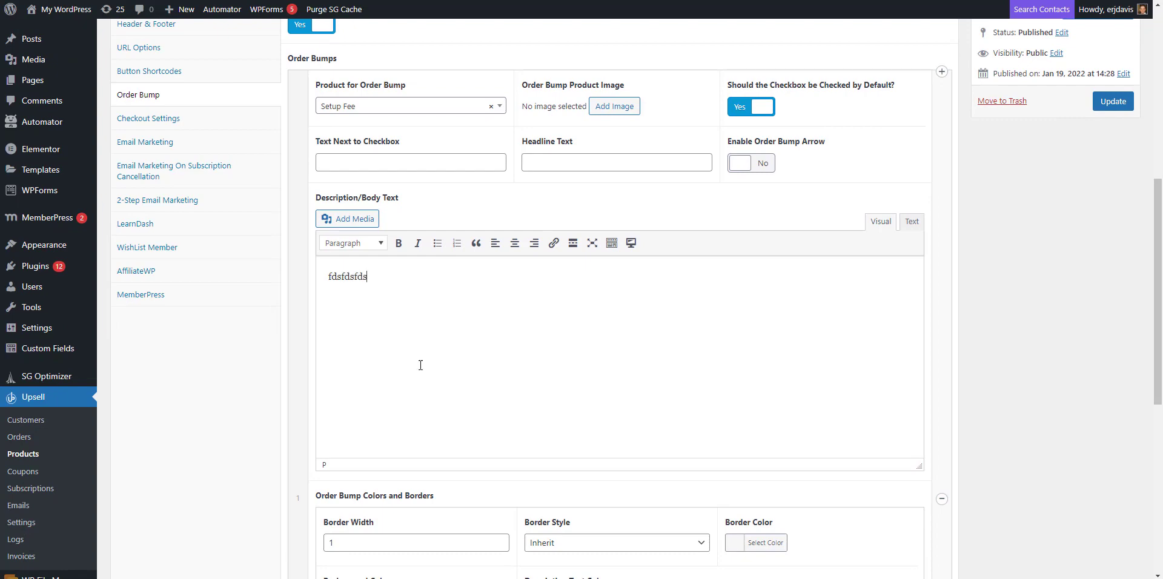
# Step: Set the order bump's background color to the green preset swatch
pyautogui.scroll(-4, 420, 363)
pyautogui.scroll(-2, 404, 431)
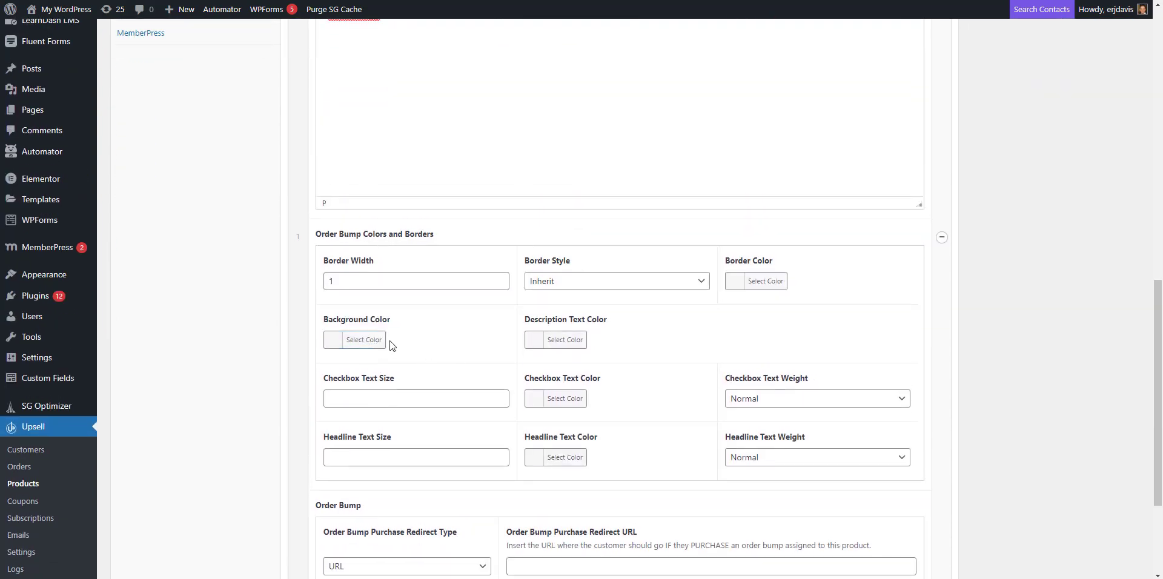
pyautogui.click(373, 341)
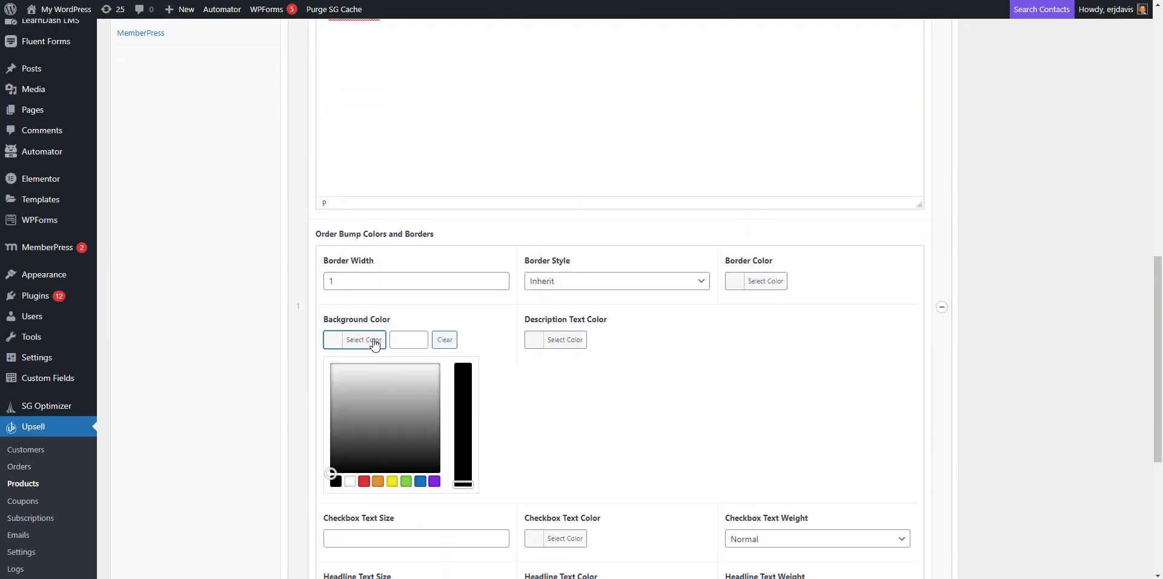
pyautogui.click(406, 481)
pyautogui.click(1015, 322)
# Step: Copy the label "Headline Text Size" into the order bump's headline text size field
pyautogui.scroll(-2, 539, 412)
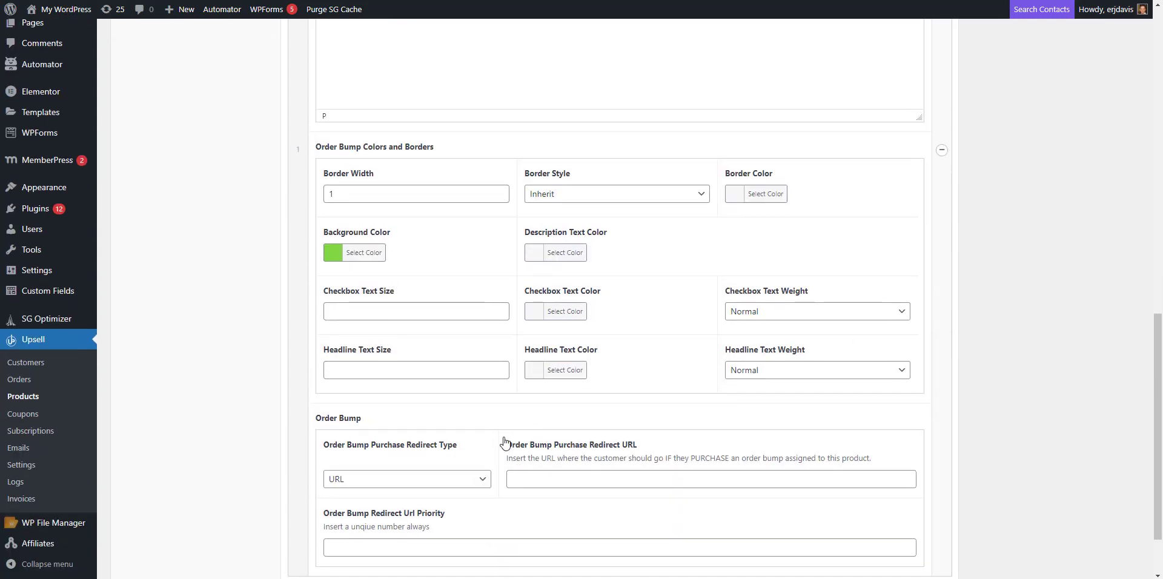
pyautogui.click(371, 373)
pyautogui.moveTo(401, 352); pyautogui.dragTo(314, 351)
pyautogui.hotkey('ctrl', 'c')
pyautogui.click(376, 374)
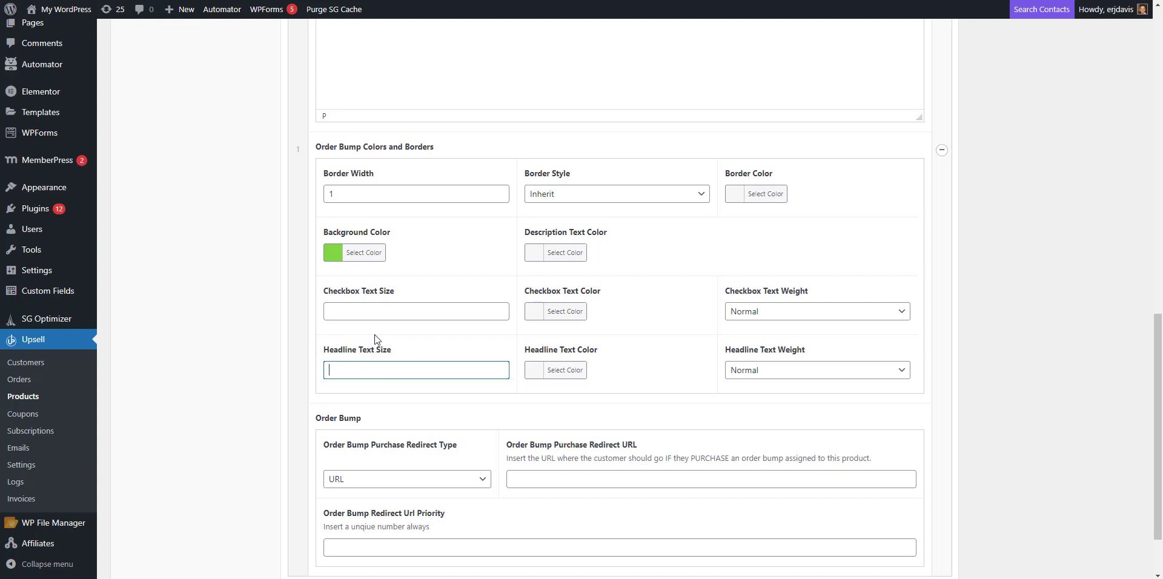
pyautogui.hotkey('ctrl', 'v')
# Step: Copy the label "Checkbox Text Size" into the checkbox text size field and update the E-Commerce Course product
pyautogui.moveTo(397, 289); pyautogui.dragTo(323, 301)
pyautogui.click(323, 301)
pyautogui.click(343, 314)
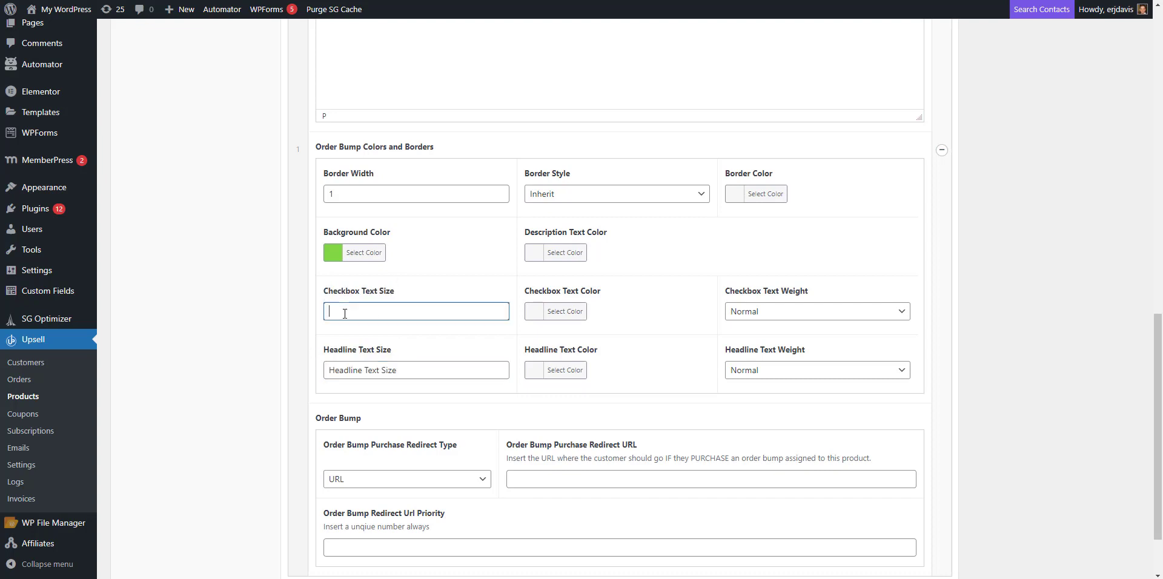
pyautogui.click(375, 289)
pyautogui.tripleClick(376, 292)
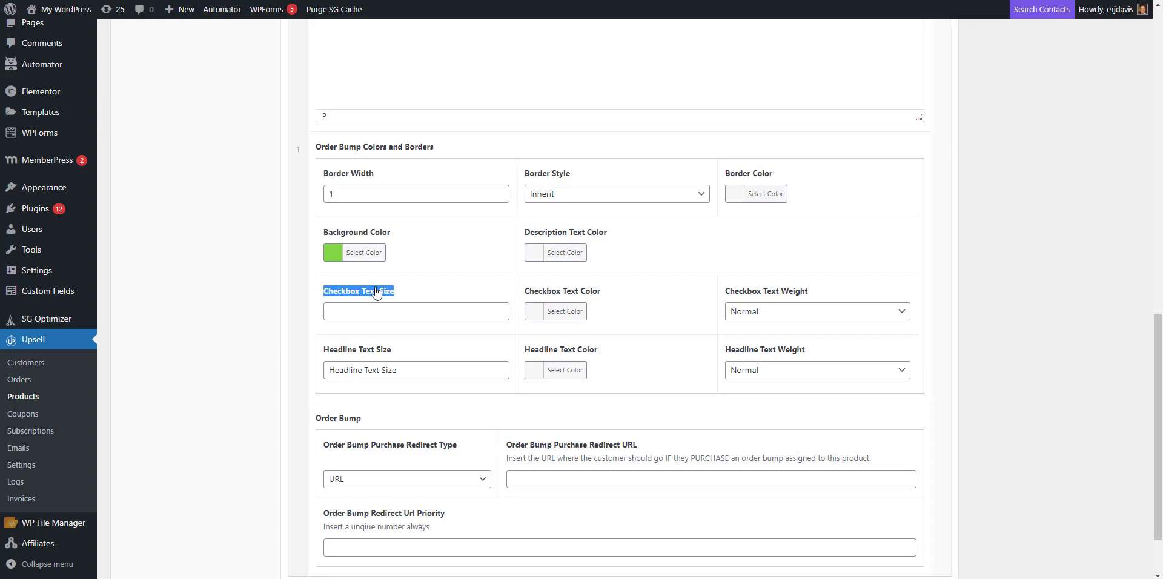
pyautogui.rightClick(372, 289)
pyautogui.click(400, 297)
pyautogui.click(361, 310)
pyautogui.hotkey('ctrl', 'v')
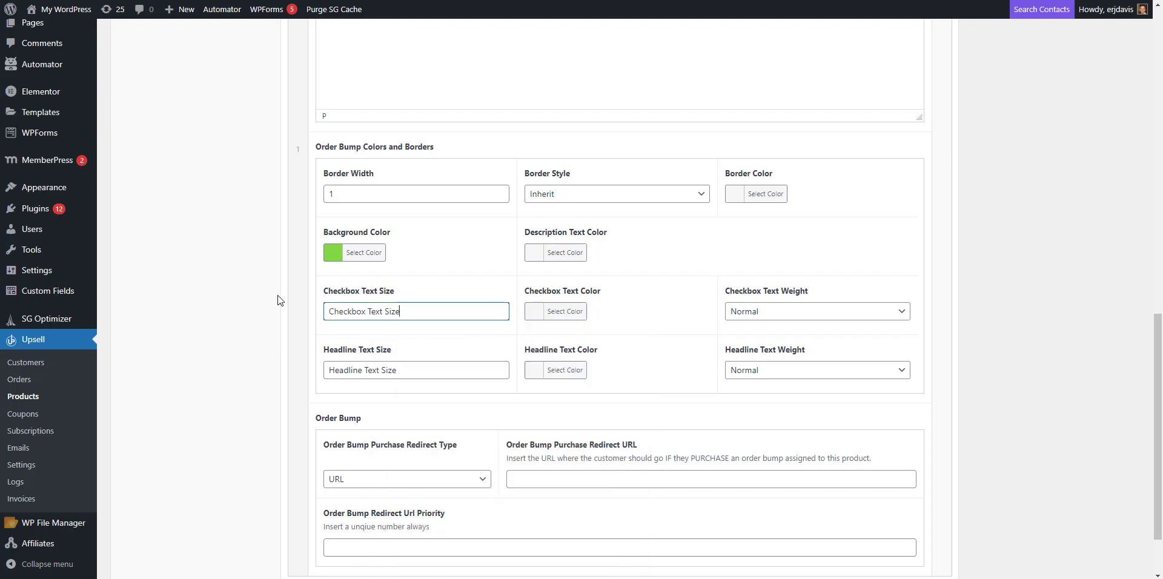
pyautogui.scroll(20, 362, 310)
pyautogui.click(1113, 276)
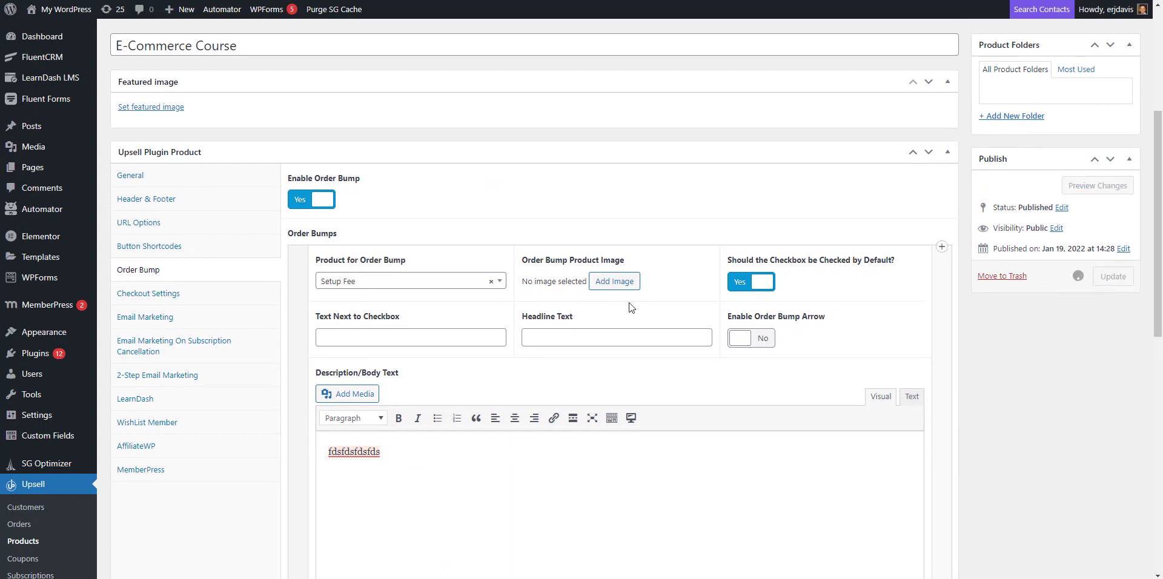
# Step: Copy the course's Purchase URL from its URL options and open it in a new InPrivate window
pyautogui.scroll(-3, 278, 337)
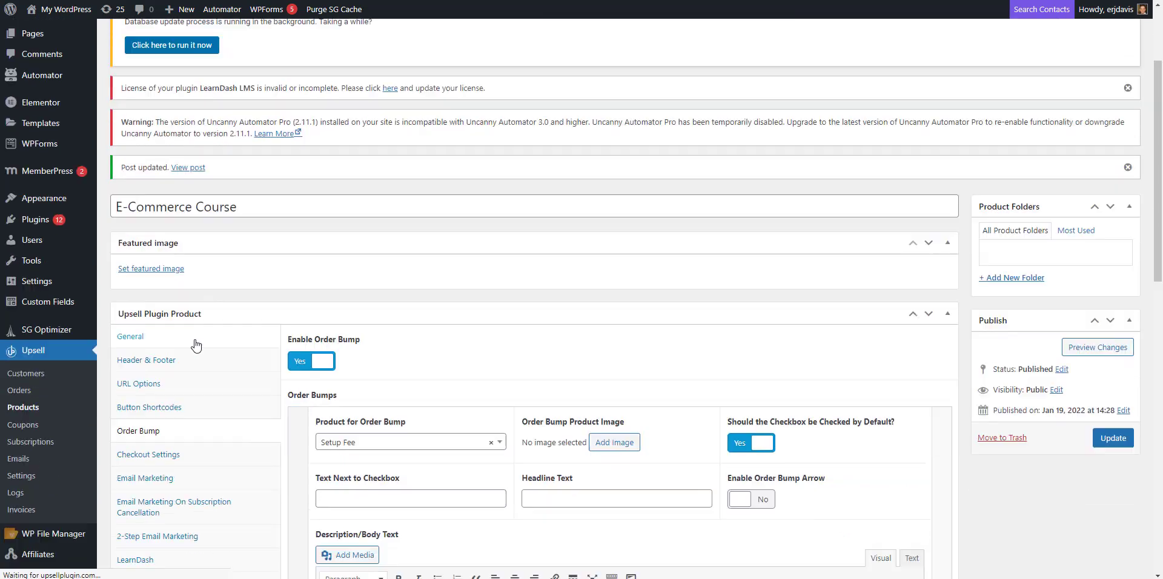
pyautogui.click(155, 353)
pyautogui.tripleClick(481, 322)
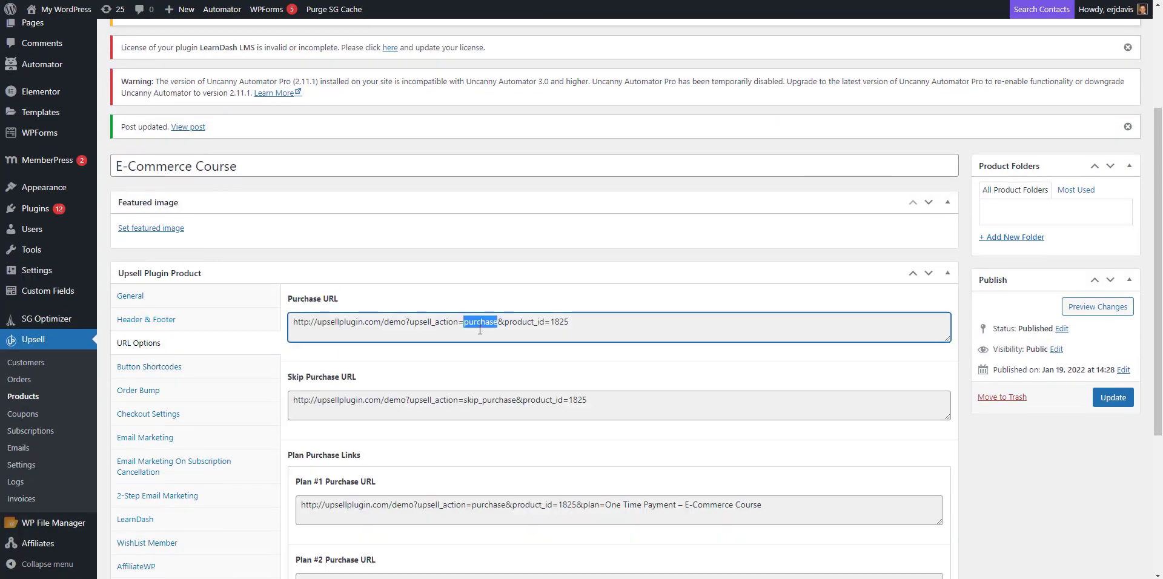
pyautogui.click(1150, 0)
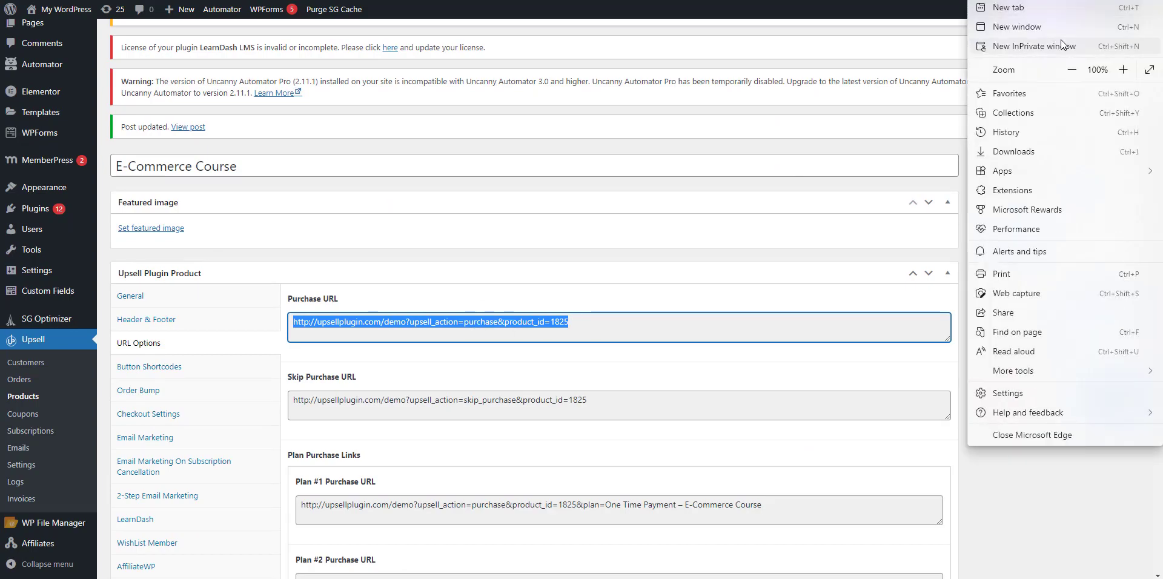
pyautogui.click(1059, 43)
pyautogui.hotkey('ctrl', 'v')
pyautogui.press('Return')
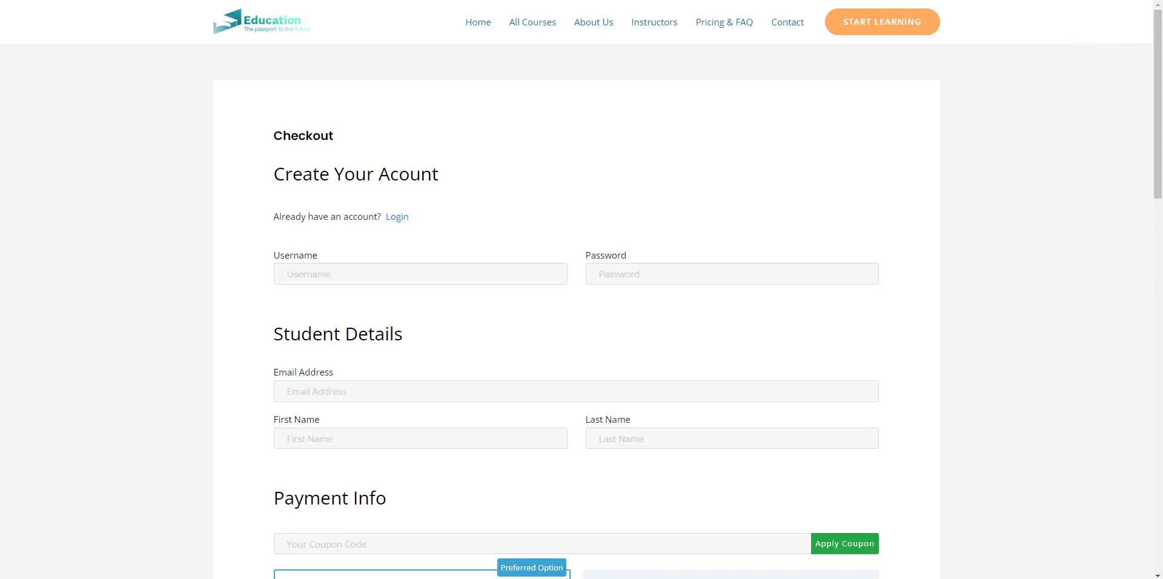
# Step: Examine the checkout page's course and setup fee prices, totals and the order bump box with its checkbox
pyautogui.scroll(-8, 357, 225)
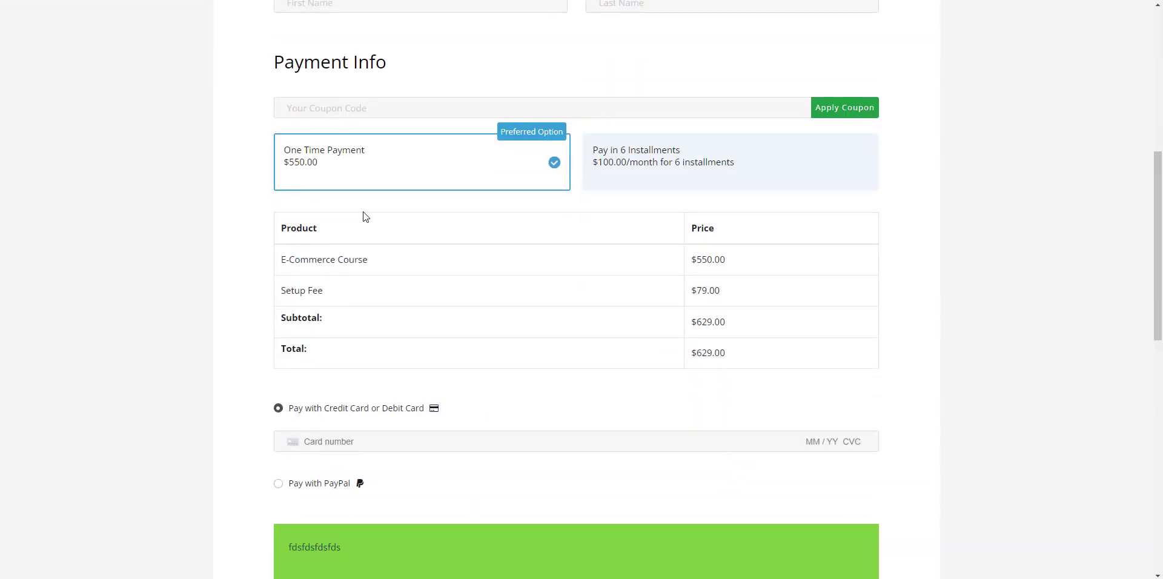
pyautogui.moveTo(281, 174); pyautogui.dragTo(371, 182)
pyautogui.moveTo(726, 174); pyautogui.dragTo(691, 182)
pyautogui.moveTo(288, 213); pyautogui.dragTo(333, 209)
pyautogui.moveTo(721, 203); pyautogui.dragTo(700, 213)
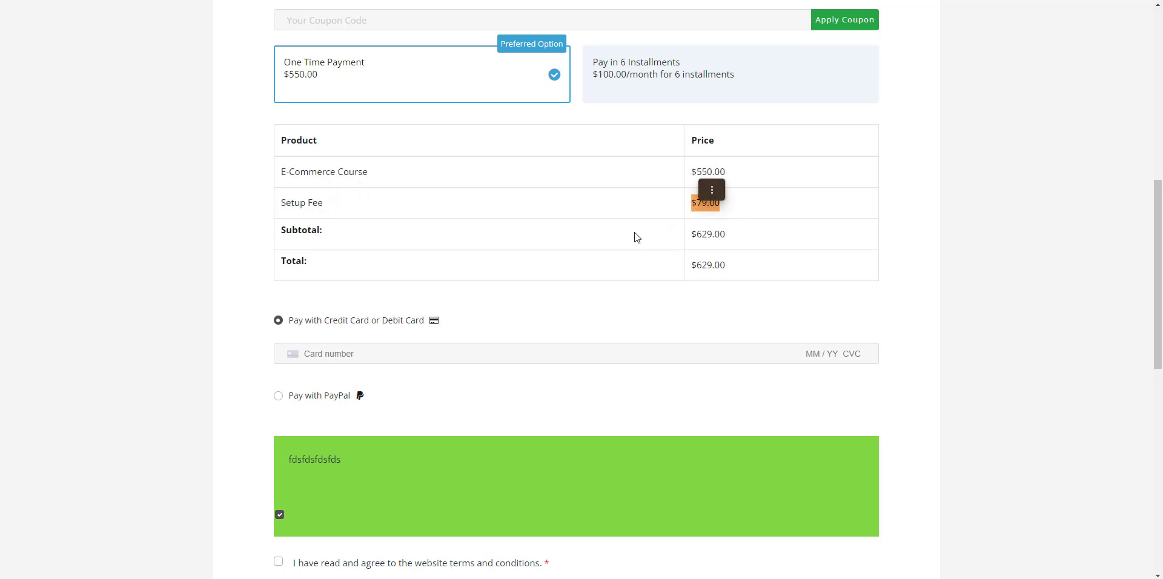
pyautogui.scroll(-3, 343, 313)
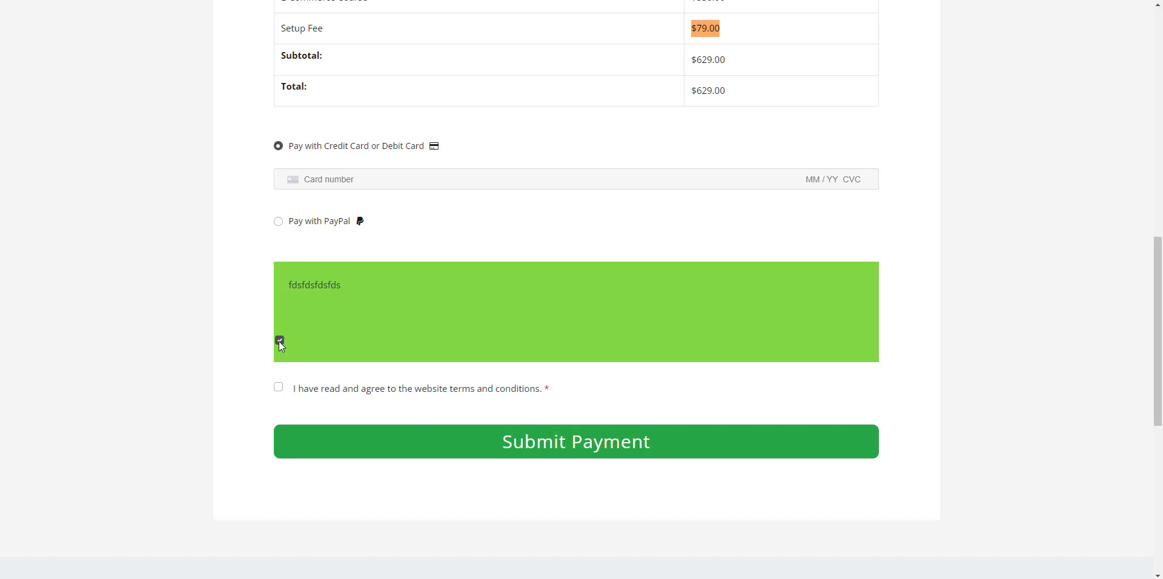
pyautogui.scroll(1, 424, 182)
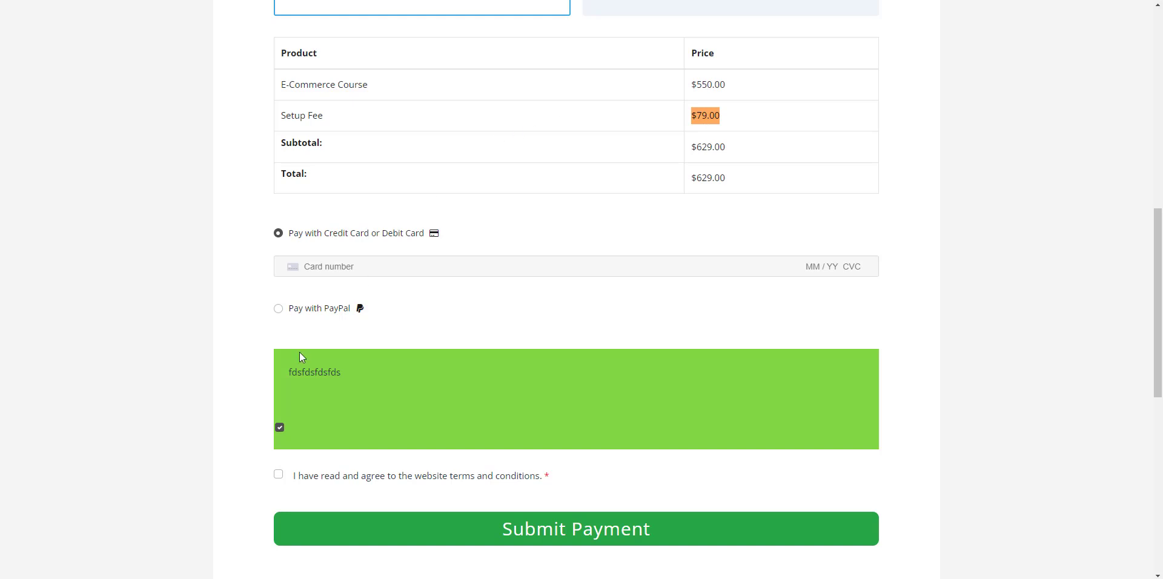
# Step: Uncheck the order bump on the checkout page and check it again to compare the order table
pyautogui.click(279, 428)
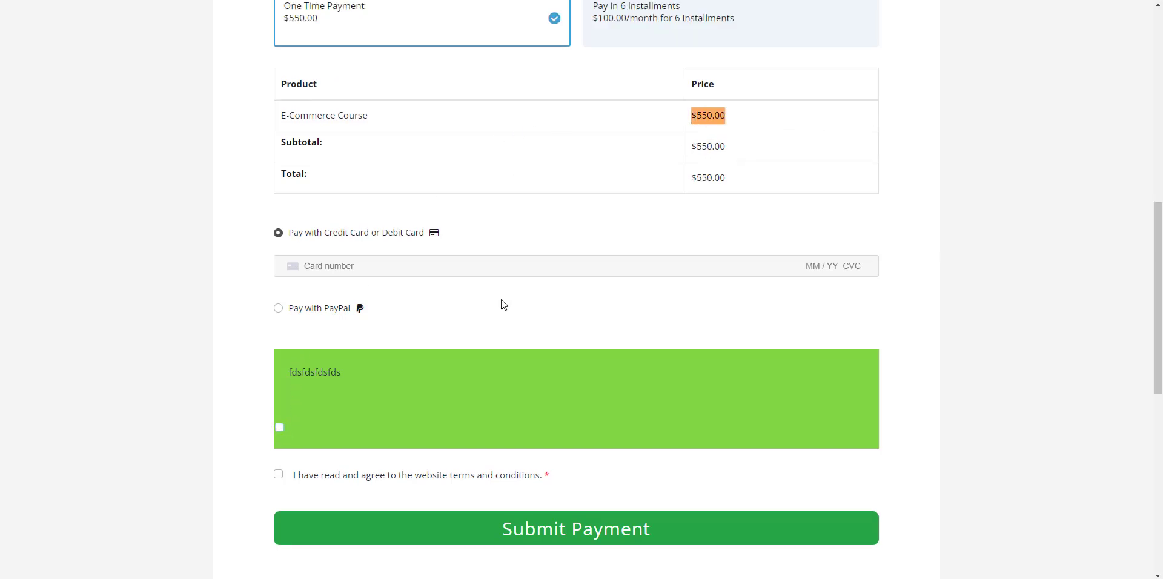
pyautogui.click(280, 428)
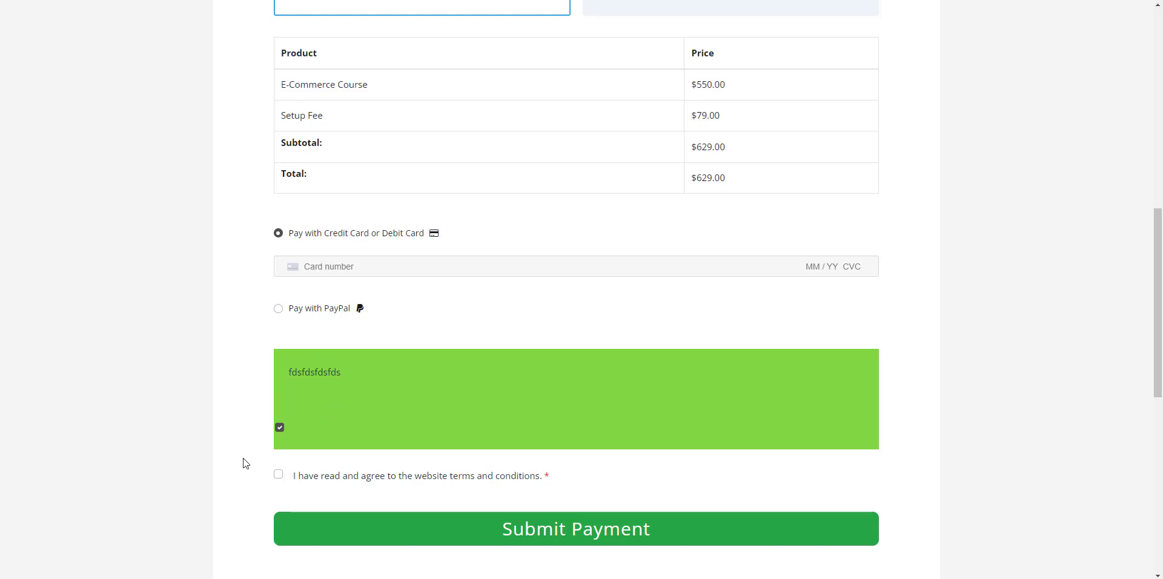
# Step: Inspect the green order bump box in the developer tools and select its upsell-checkout-order-bump-section-0 fieldset
pyautogui.rightClick(305, 398)
pyautogui.click(333, 394)
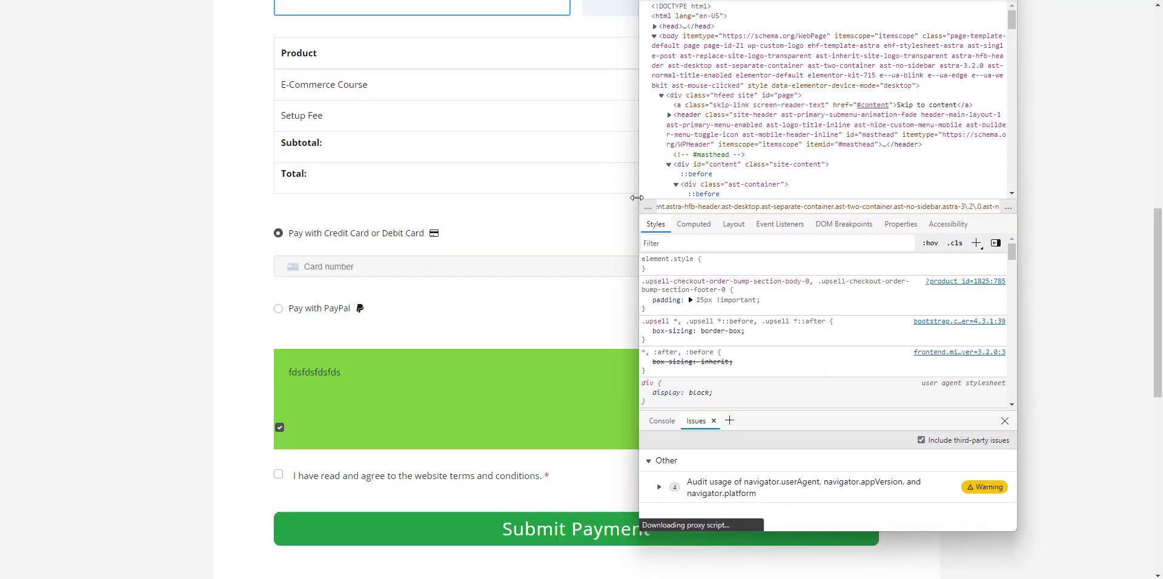
pyautogui.rightClick(402, 395)
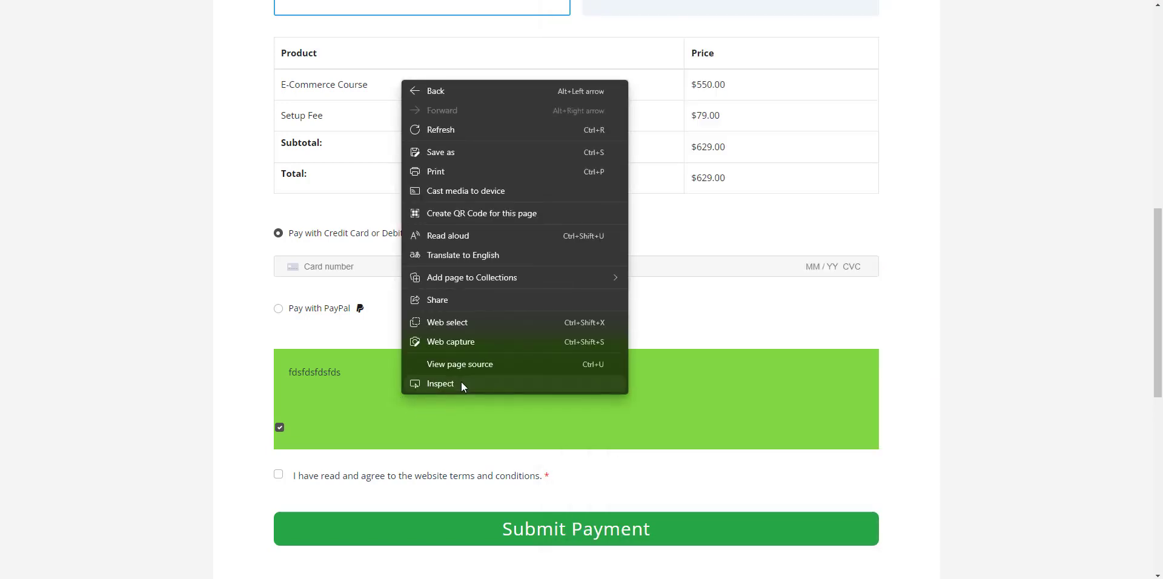
pyautogui.click(461, 383)
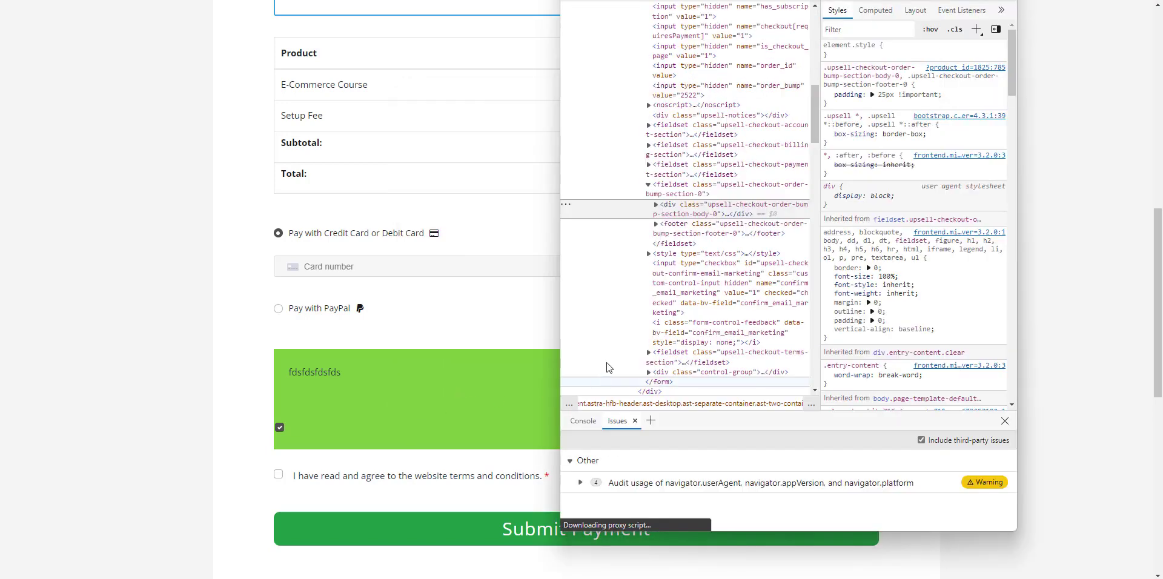
pyautogui.click(711, 187)
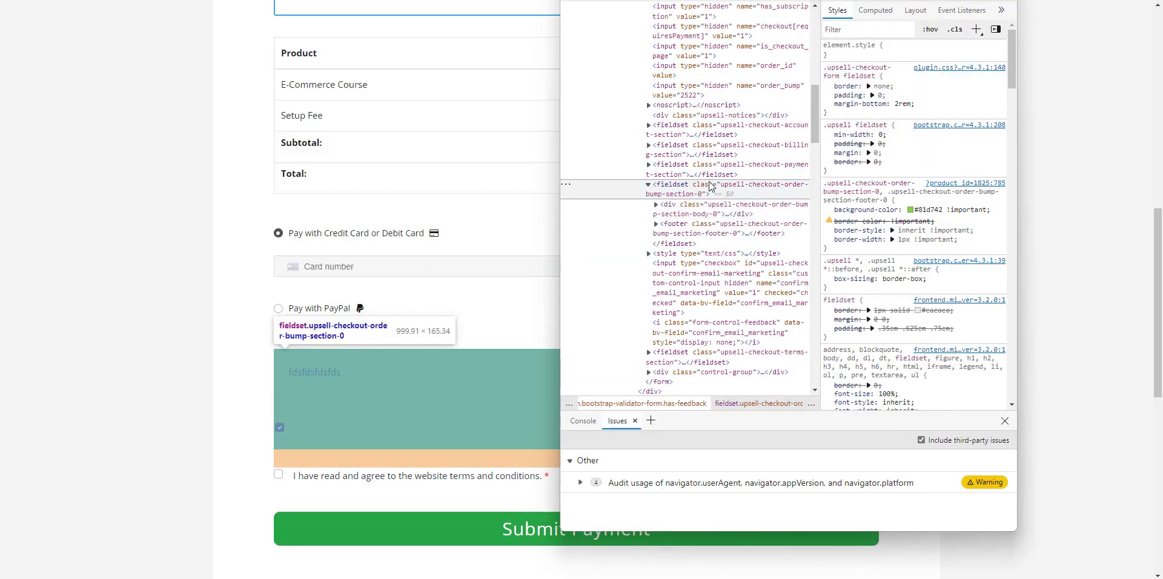
# Step: Switch to Notepad and copy the whole style block that sets the order bump section and its footer to display: none !important
pyautogui.hotkey('alt', 'Tab')
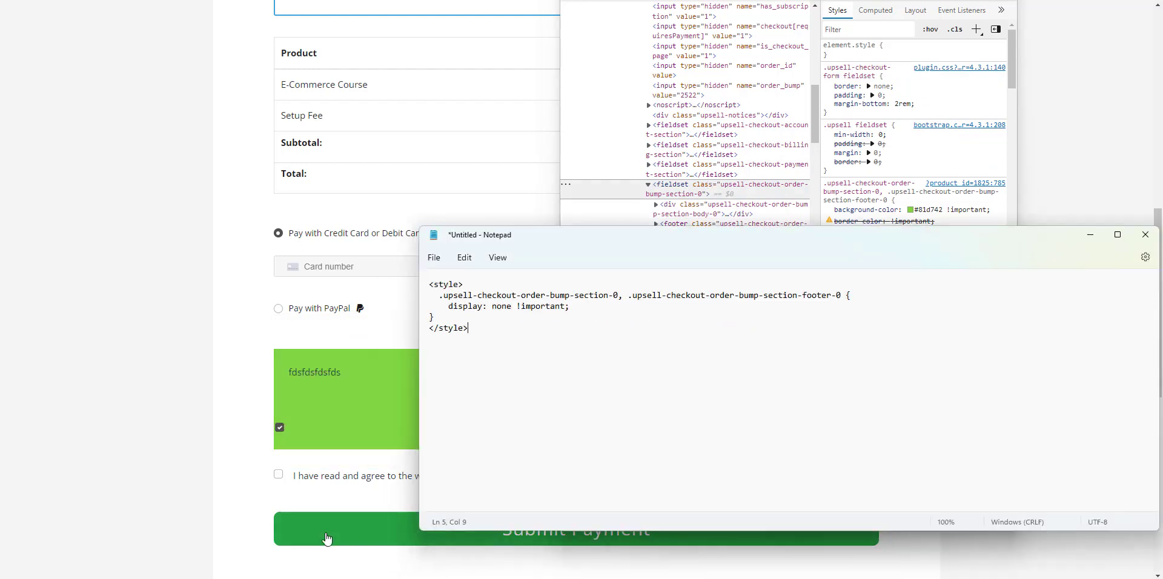
pyautogui.moveTo(495, 236); pyautogui.dragTo(432, 245)
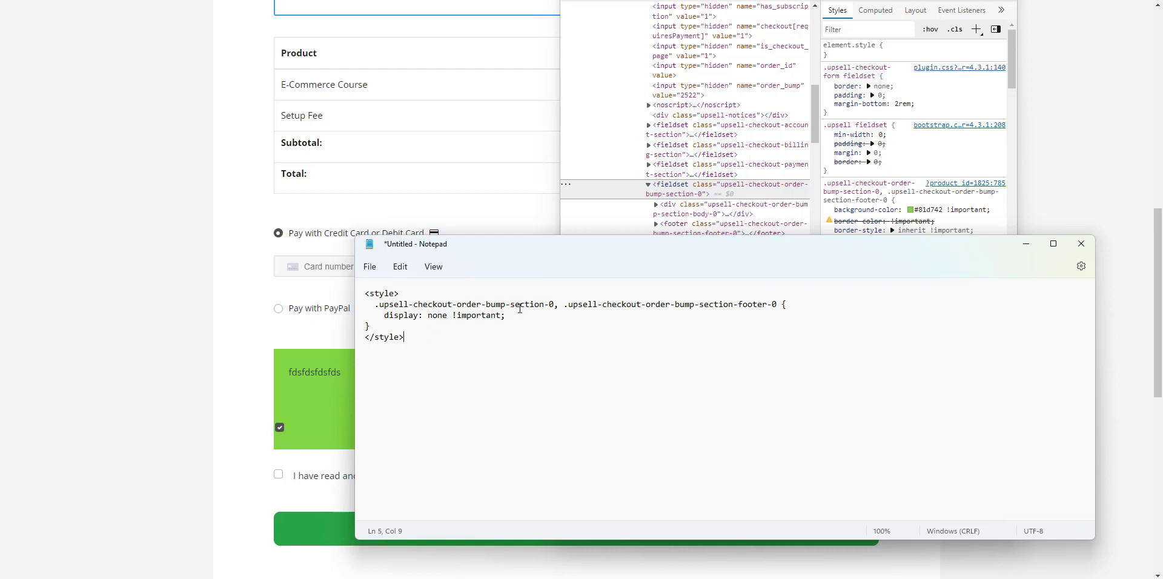
pyautogui.doubleClick(553, 306)
pyautogui.moveTo(408, 338); pyautogui.dragTo(364, 295)
pyautogui.hotkey('ctrl', 'c')
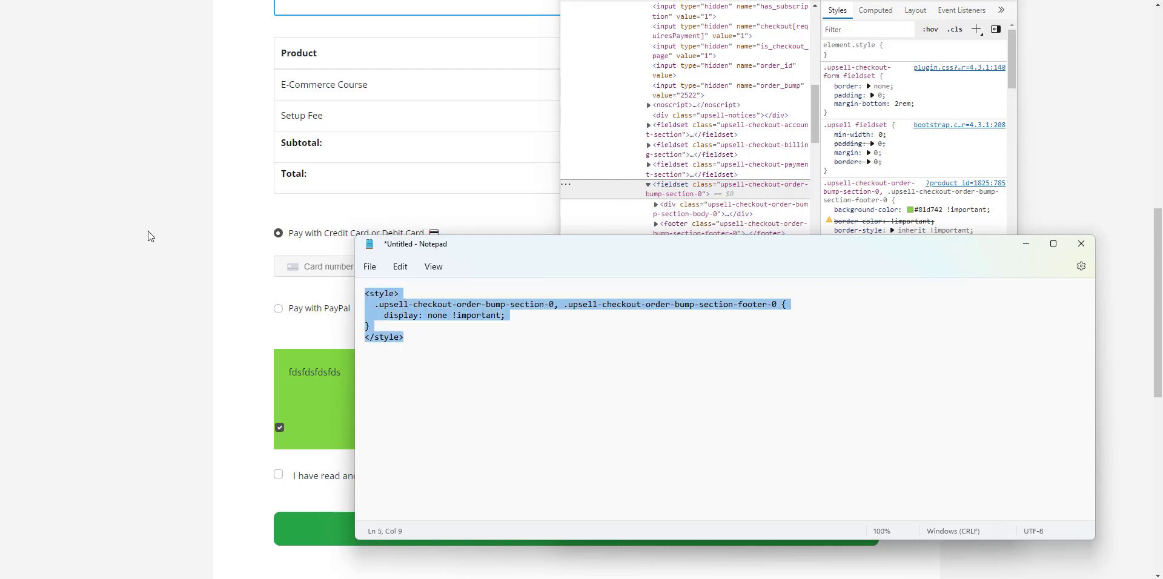
pyautogui.press('Up')
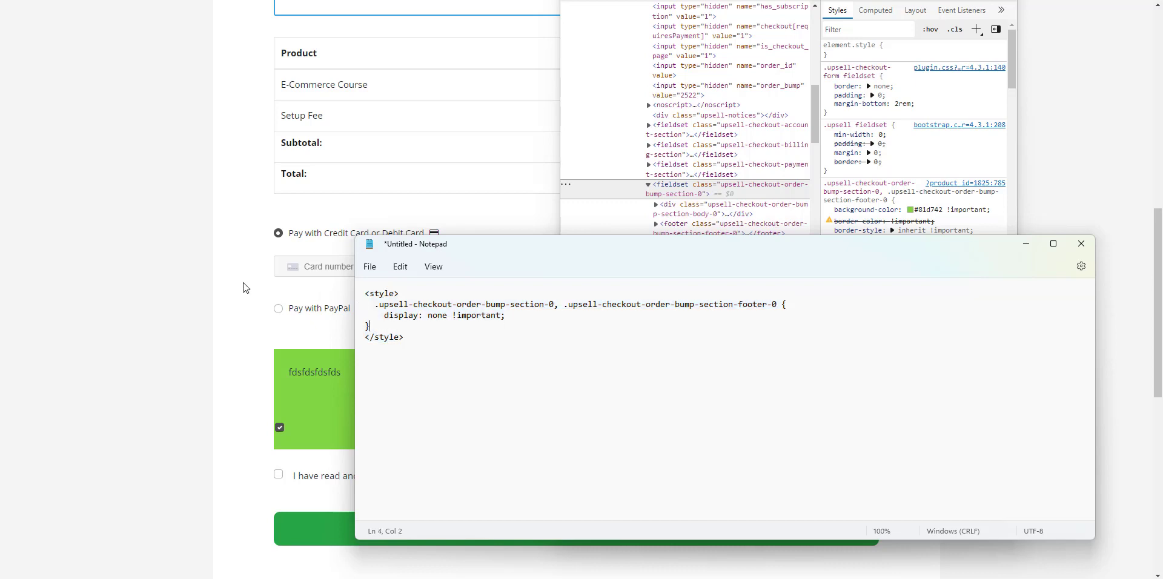
# Step: Enable the header code for the E-Commerce Course product, paste the copied style block into it and update the product
pyautogui.moveTo(424, 1); pyautogui.dragTo(914, 154)
pyautogui.click(332, 186)
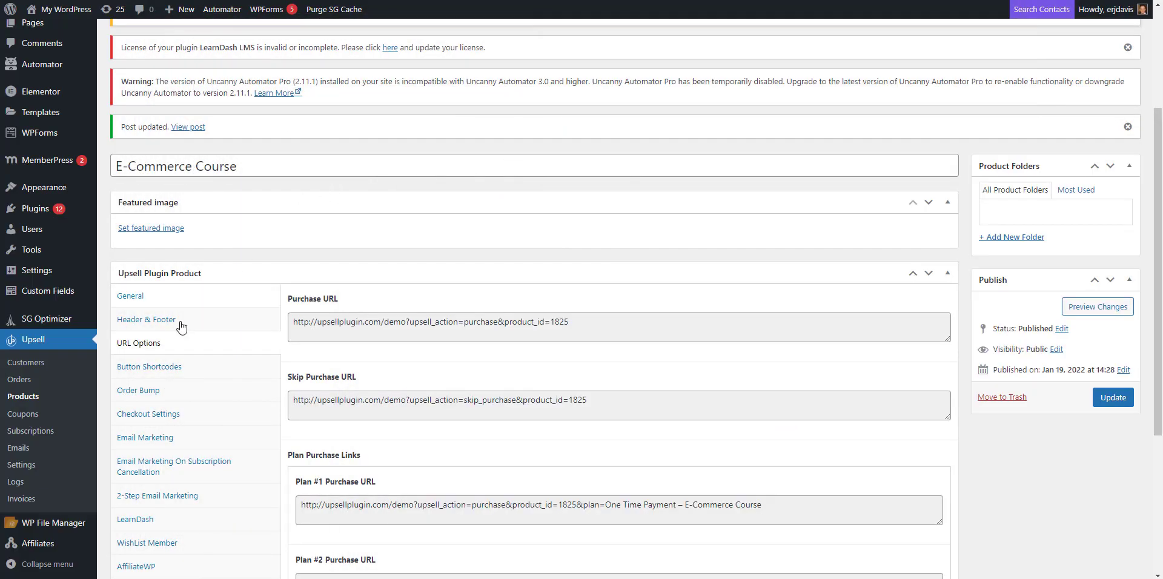
pyautogui.click(141, 327)
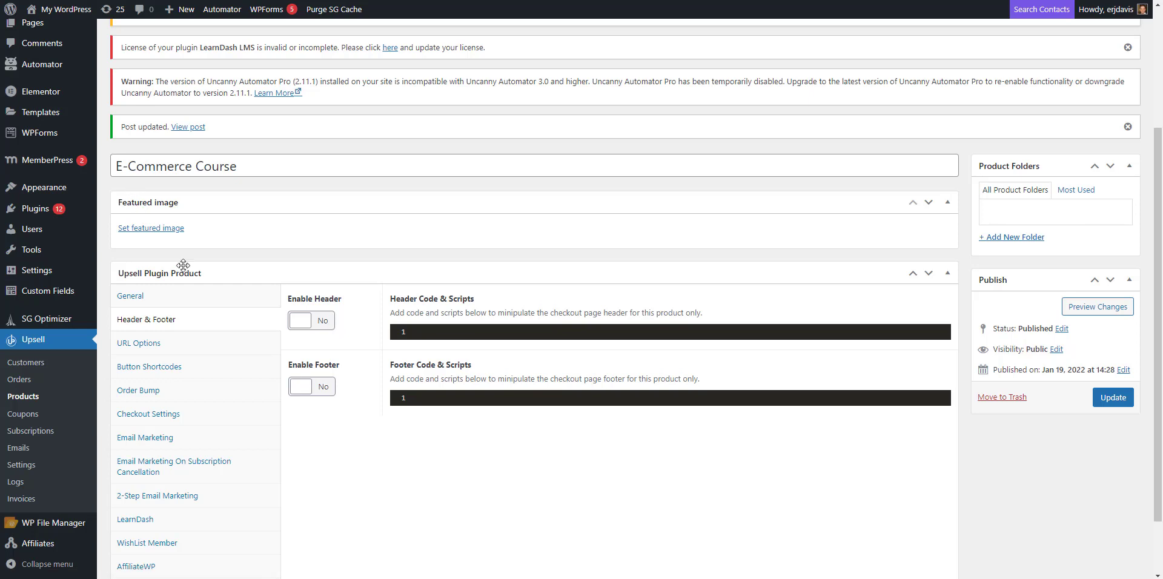
pyautogui.scroll(-2, 379, 293)
pyautogui.click(315, 247)
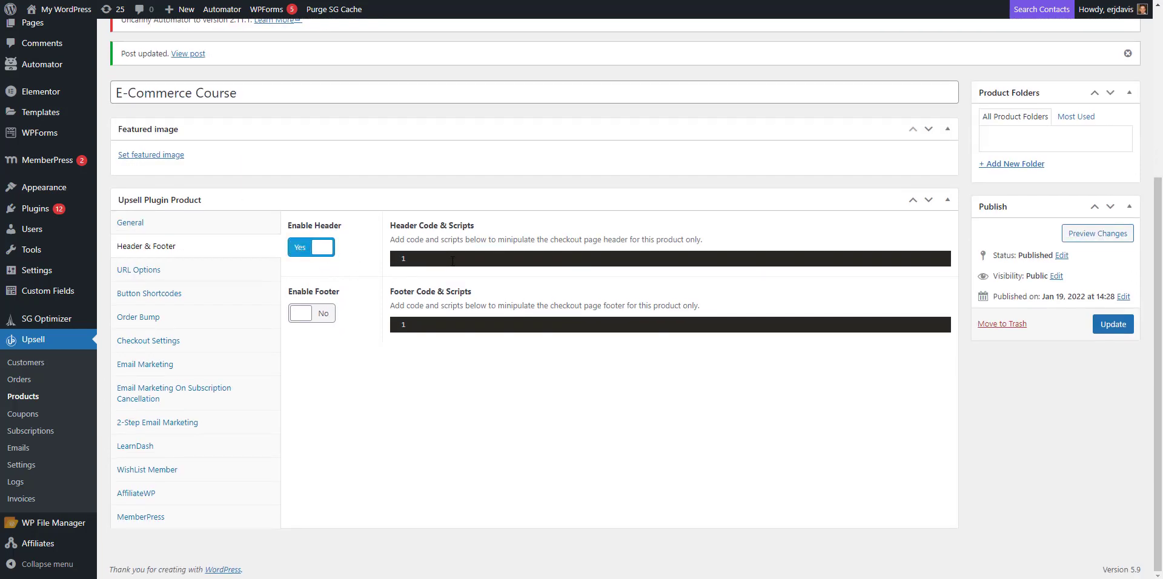
pyautogui.hotkey('ctrl', 'v')
pyautogui.click(1120, 327)
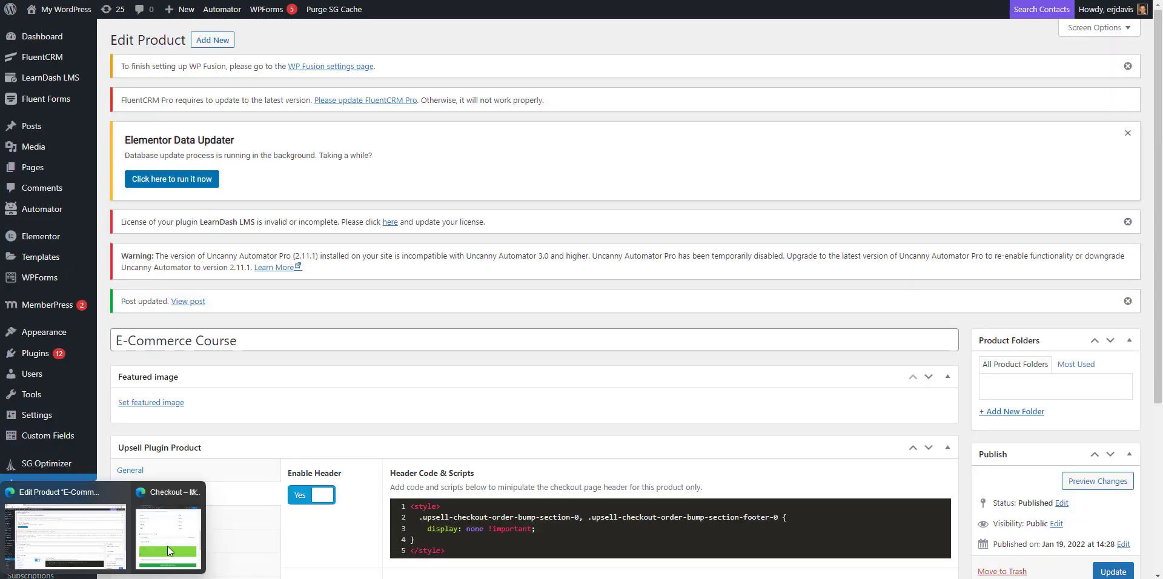
# Step: Return to the checkout page, closing the developer tools, and reload it to apply the new header code
pyautogui.click(168, 550)
pyautogui.doubleClick(830, 156)
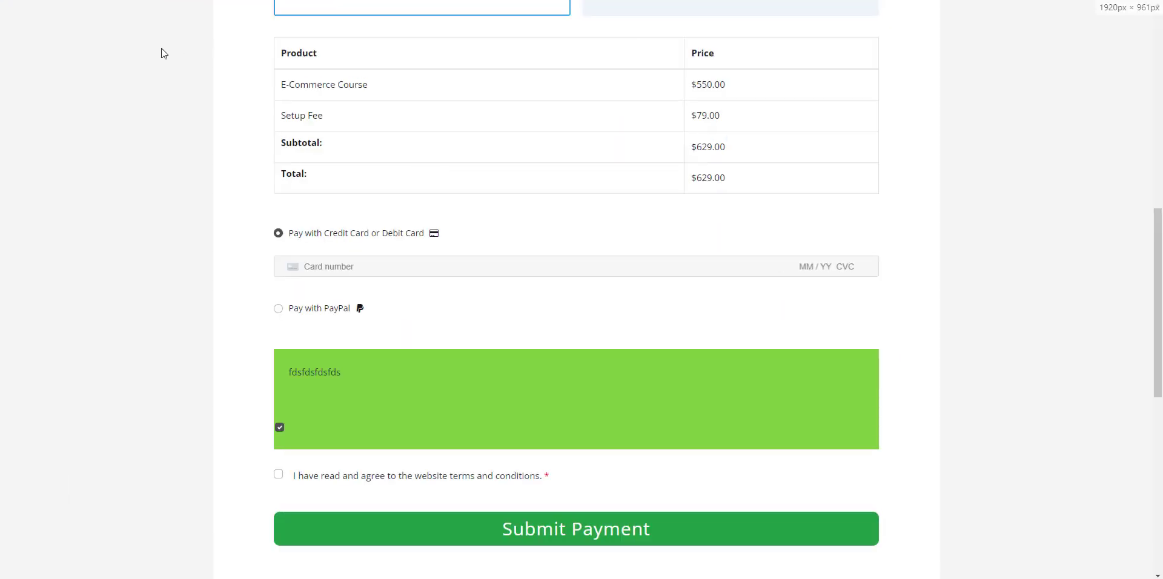
pyautogui.scroll(4, 163, 53)
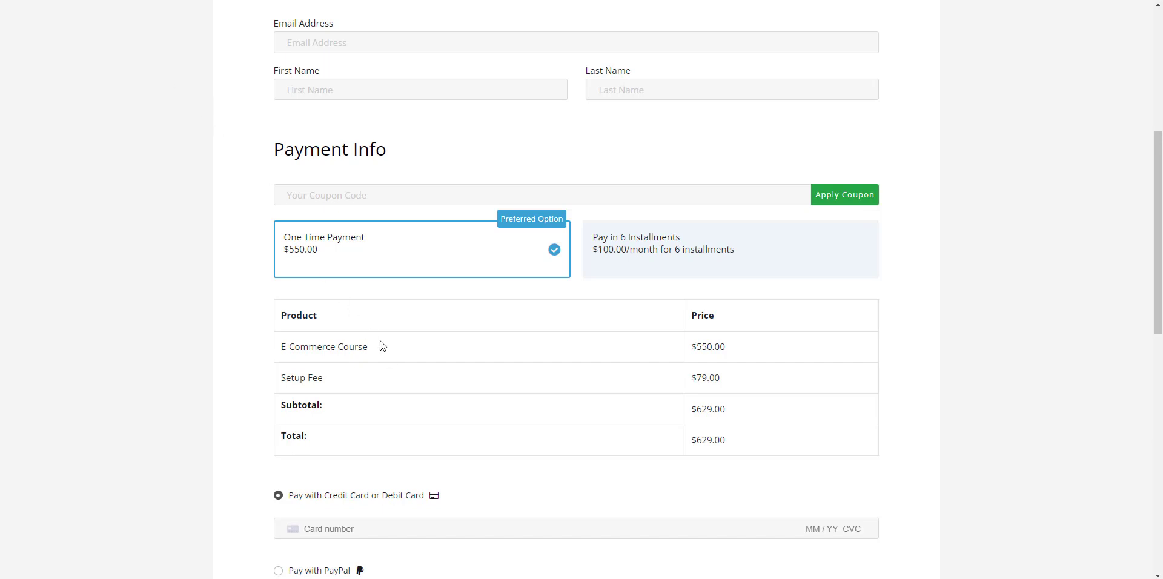
pyautogui.scroll(2, 429, 317)
pyautogui.scroll(-3, 353, 320)
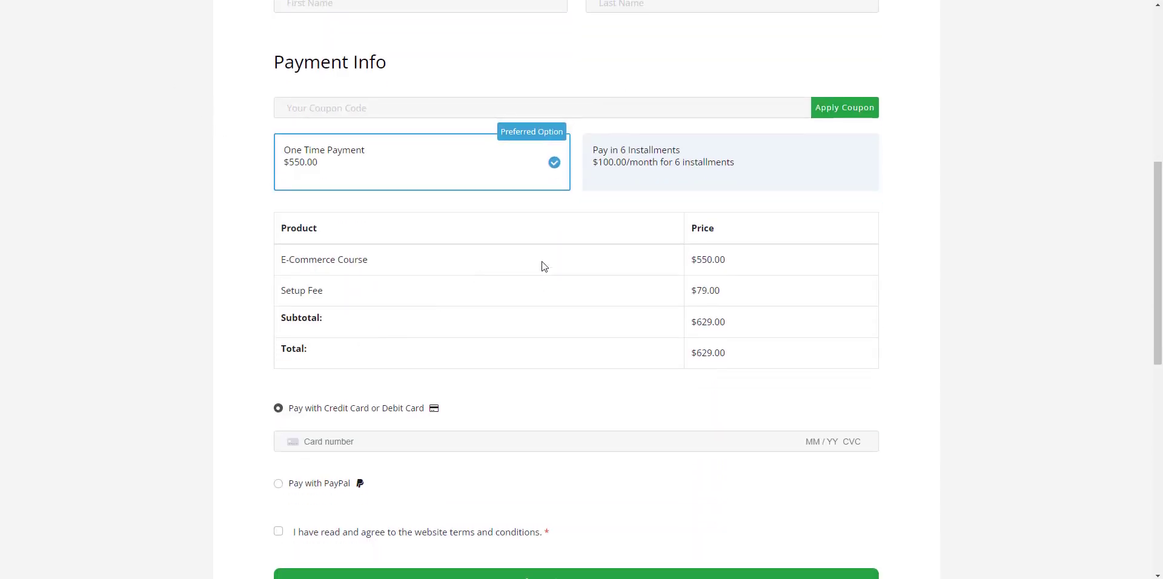
# Step: Examine the reloaded checkout's course and setup fee rows, the totals and the area between the payment methods and the terms checkbox
pyautogui.moveTo(732, 261); pyautogui.dragTo(343, 269)
pyautogui.click(728, 264)
pyautogui.moveTo(727, 285); pyautogui.dragTo(676, 294)
pyautogui.moveTo(283, 290); pyautogui.dragTo(644, 325)
pyautogui.scroll(-3, 281, 343)
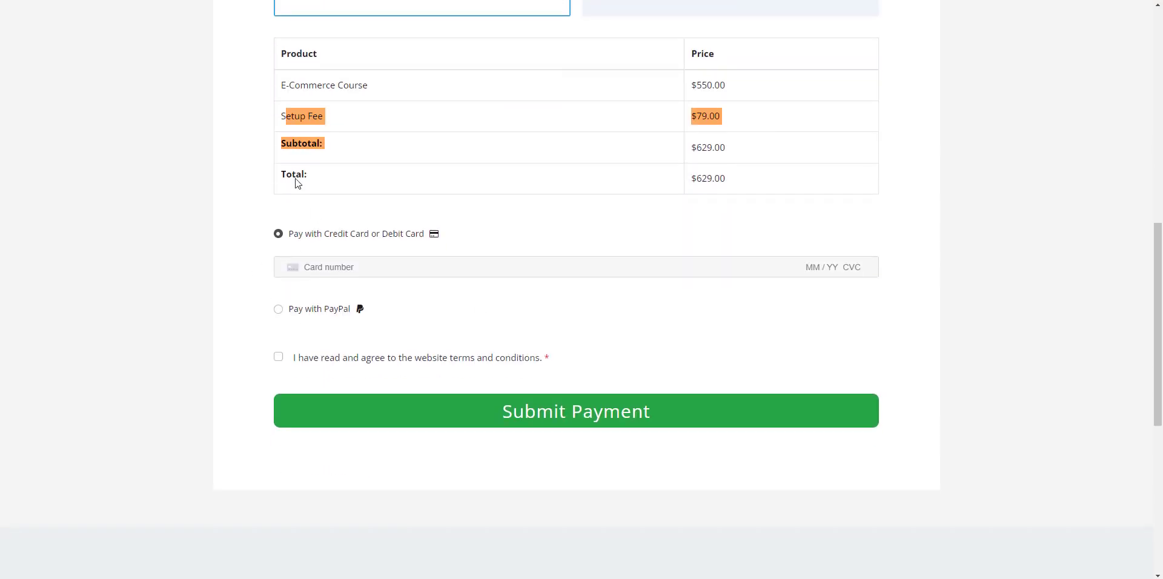
pyautogui.scroll(2, 364, 219)
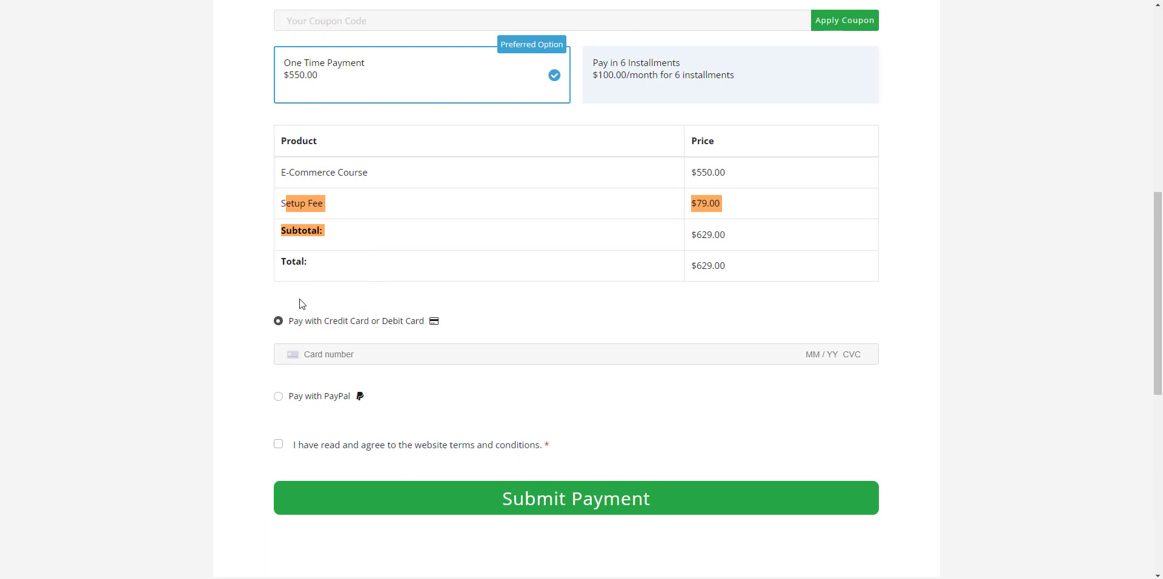
pyautogui.click(300, 299)
pyautogui.tripleClick(297, 296)
pyautogui.click(253, 280)
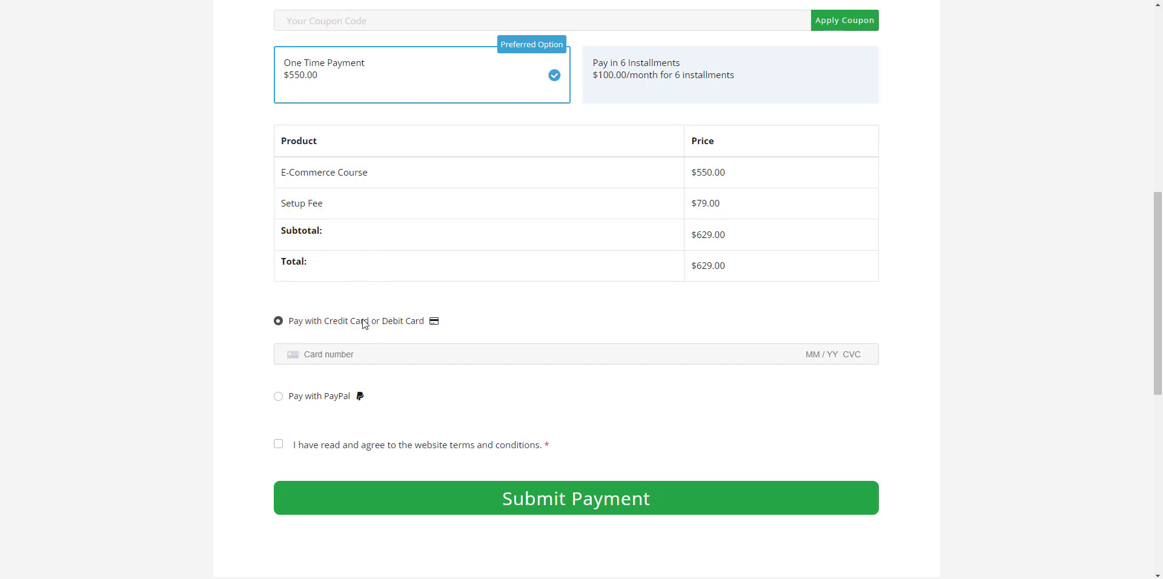
pyautogui.scroll(2, 738, 301)
pyautogui.tripleClick(715, 292)
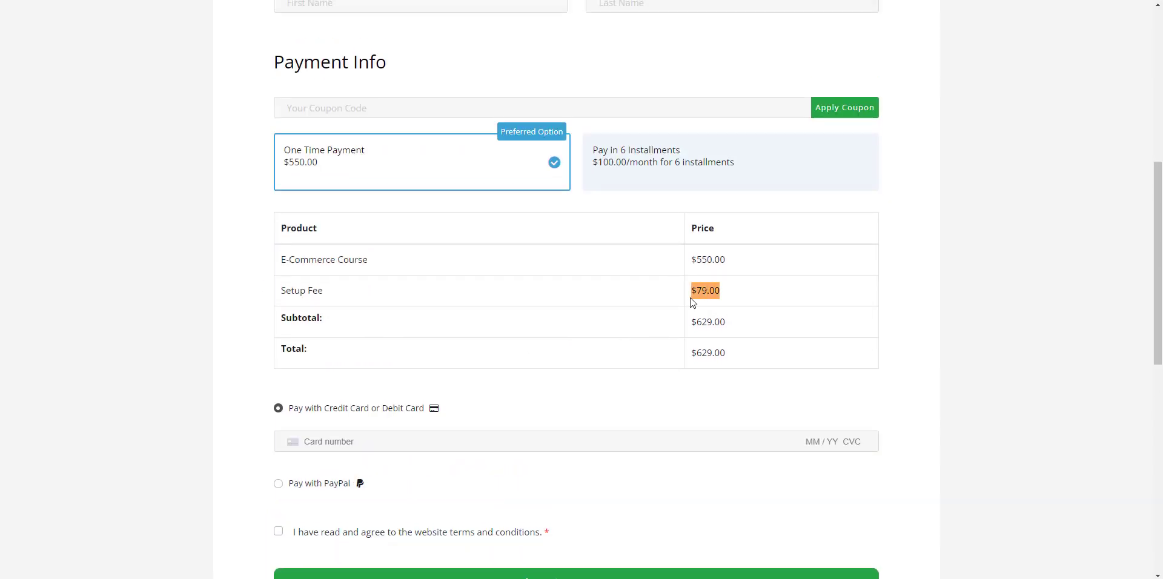
pyautogui.click(547, 310)
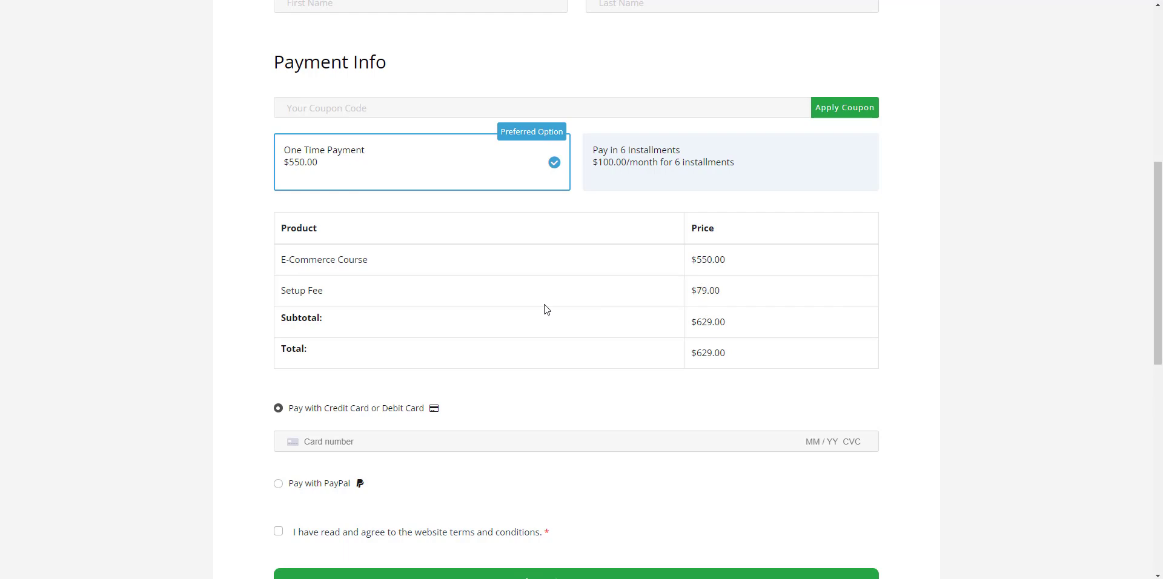